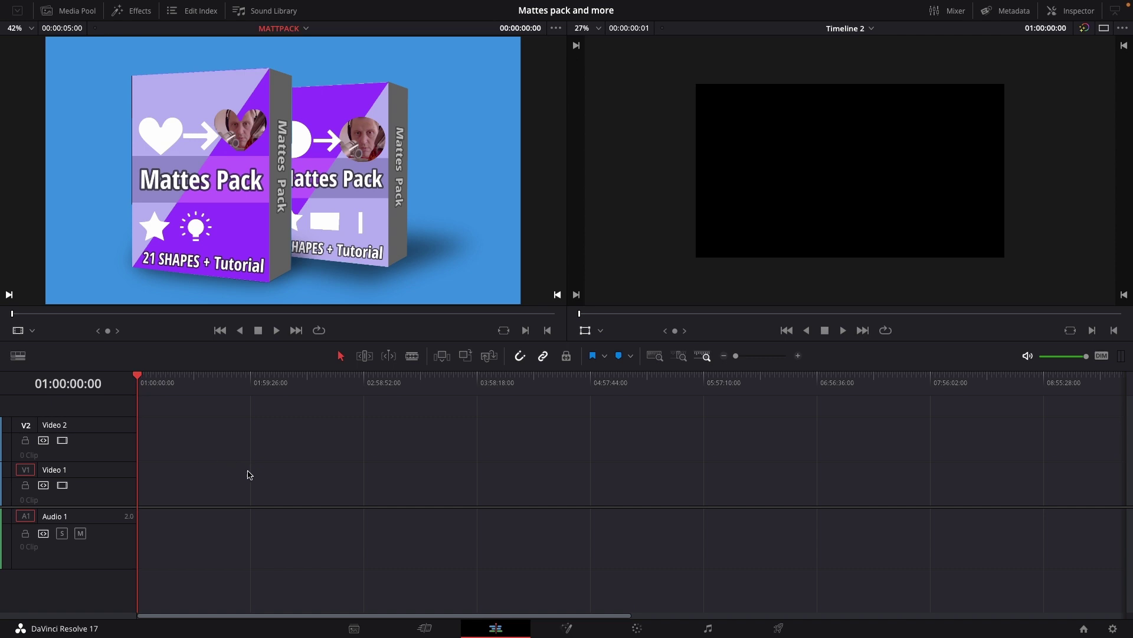
- Add a Solid Color generator to Video 1, slide it to about 02:11:30, and save
{"action": "left_click", "coordinate": [131, 11]}
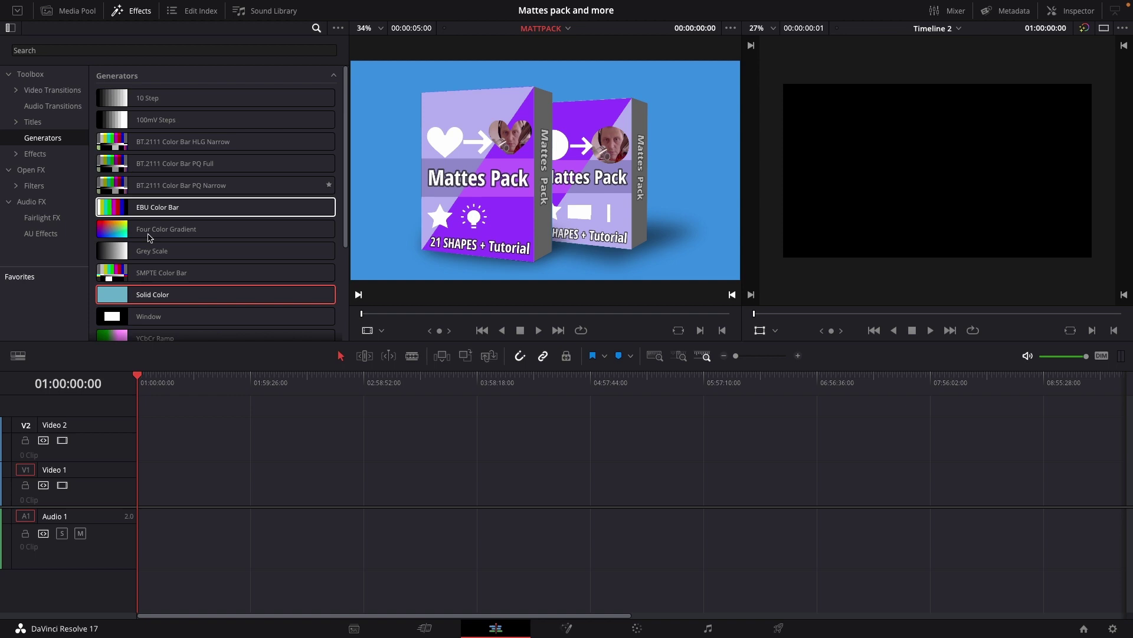
{"action": "left_click", "coordinate": [164, 293]}
{"action": "left_click_drag", "start_coordinate": [164, 294], "coordinate": [273, 490]}
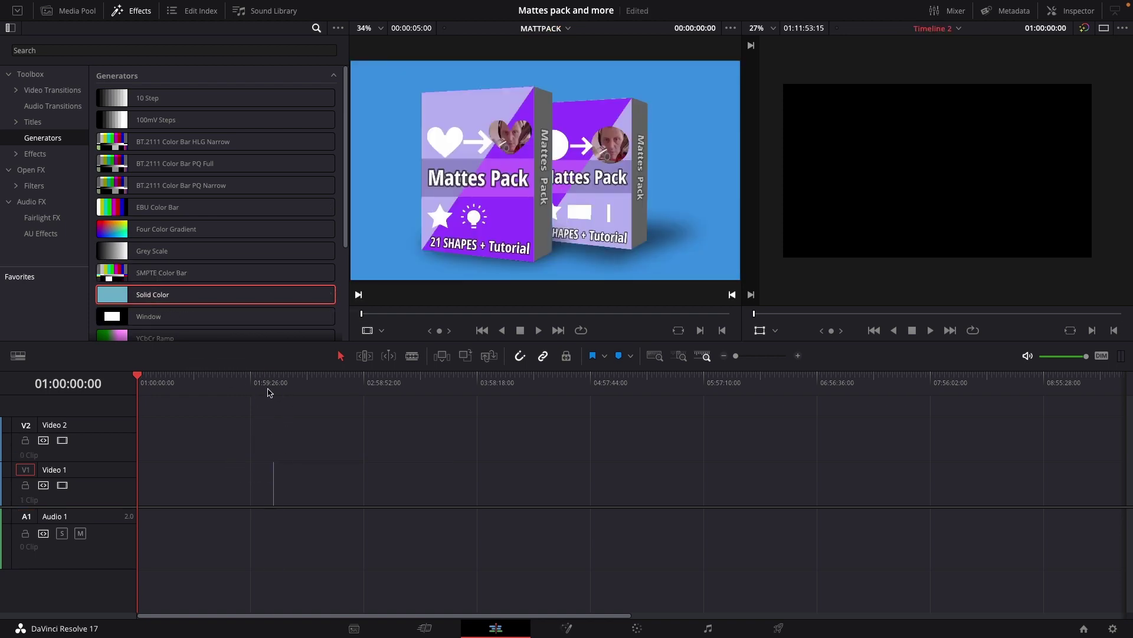
{"action": "left_click", "coordinate": [274, 392]}
{"action": "left_click_drag", "start_coordinate": [736, 356], "coordinate": [767, 356]}
{"action": "left_click_drag", "start_coordinate": [699, 484], "coordinate": [506, 497]}
{"action": "left_click", "coordinate": [443, 491]}
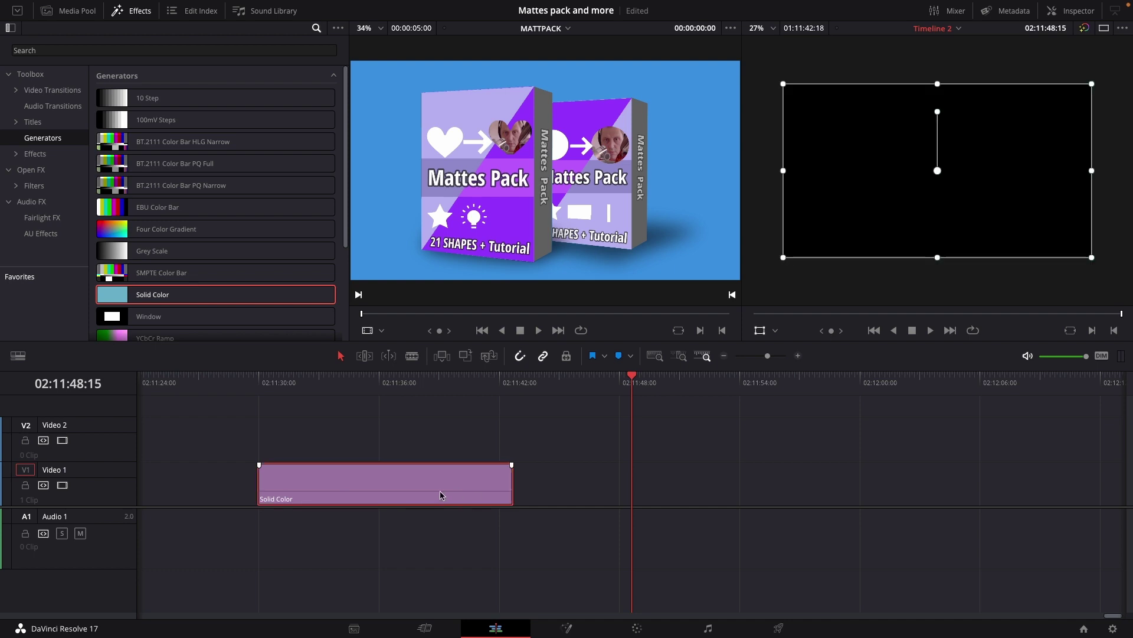
{"action": "key", "text": "ctrl+s"}
- Set the Solid Color generator's colour to white in the Inspector
{"action": "left_click", "coordinate": [1089, 13]}
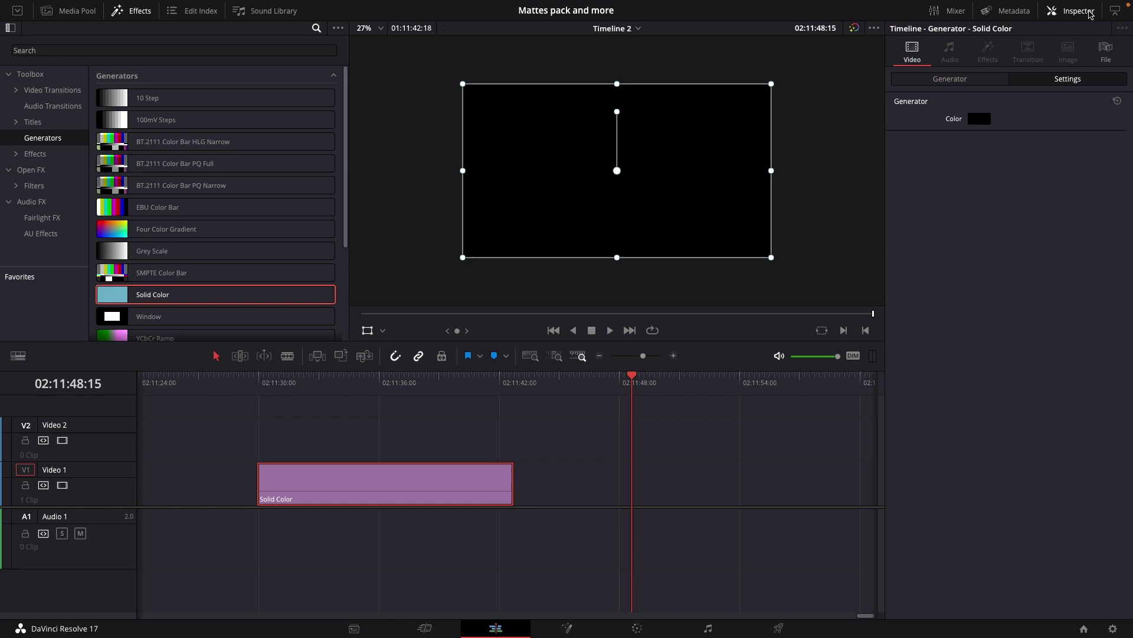
{"action": "left_click", "coordinate": [978, 120]}
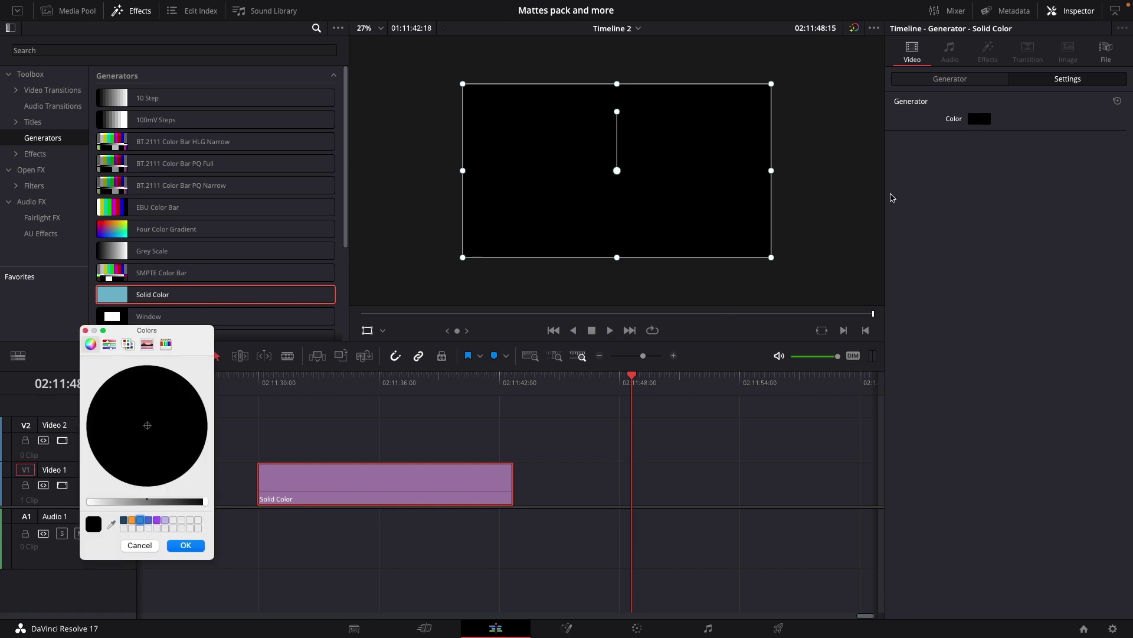
{"action": "left_click", "coordinate": [91, 503]}
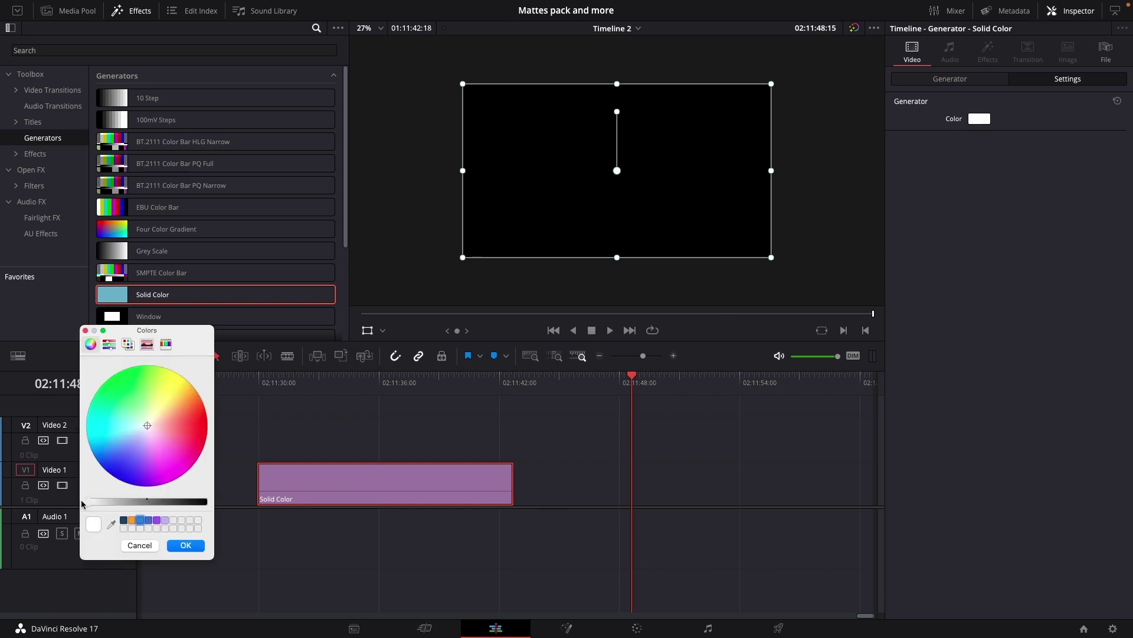
{"action": "left_click", "coordinate": [185, 545]}
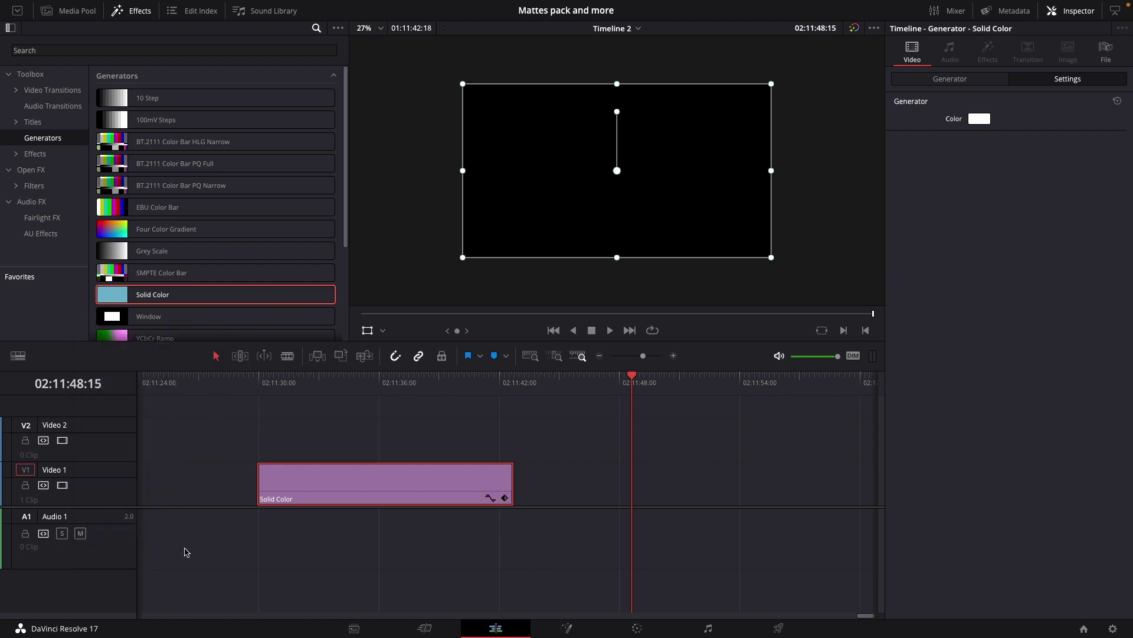
{"action": "left_click", "coordinate": [332, 387]}
- Move the white Solid Color clip up to Video 2 and turn it into Compound Clip 3
{"action": "left_click_drag", "start_coordinate": [343, 485], "coordinate": [344, 455]}
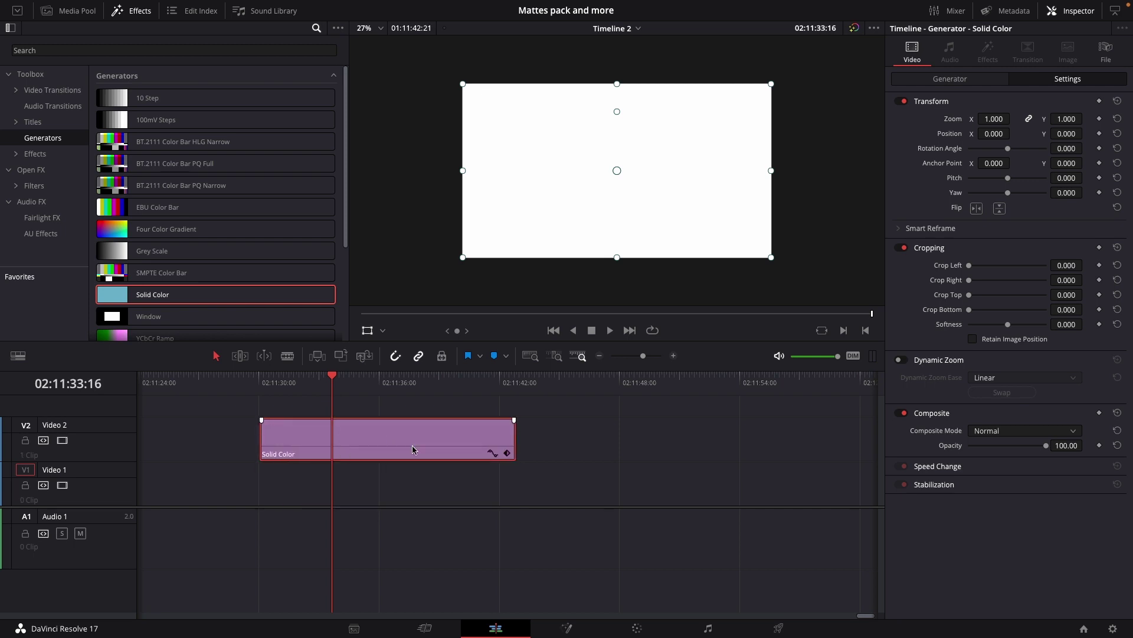
{"action": "right_click", "coordinate": [373, 438]}
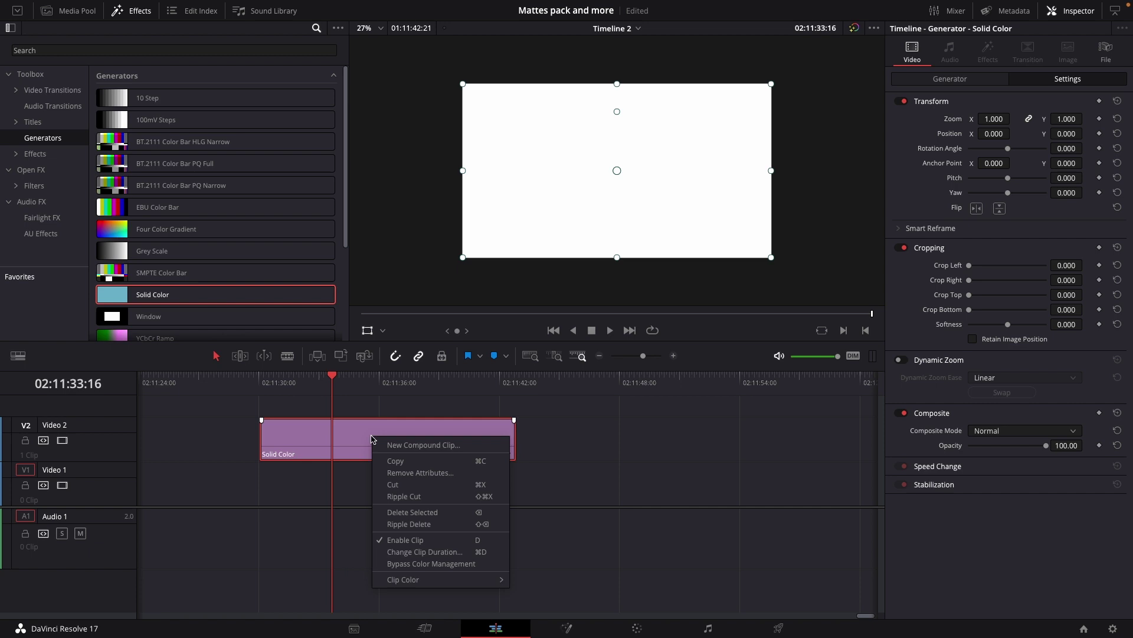
{"action": "left_click", "coordinate": [423, 445]}
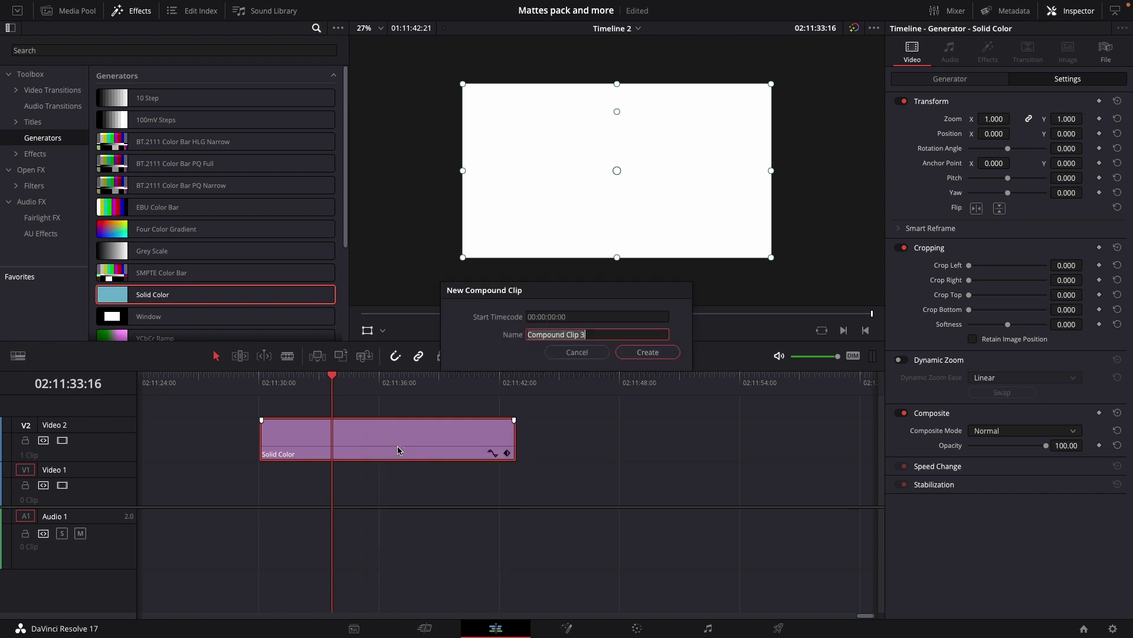
{"action": "left_click", "coordinate": [663, 353]}
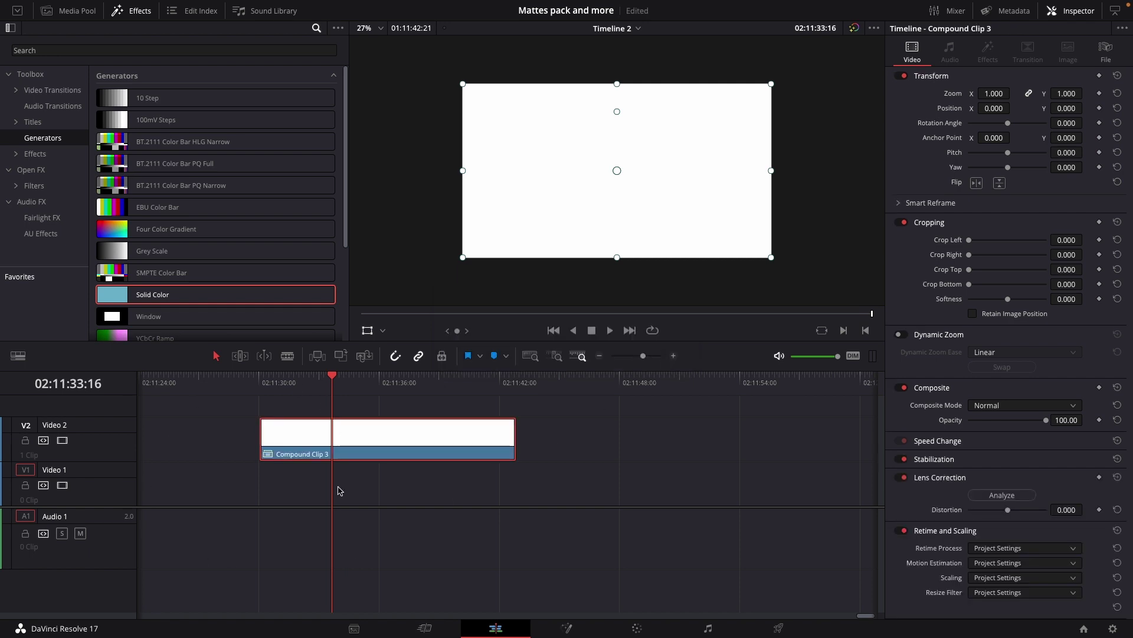
- On the Color page, add a Circle window to the compound clip's node with Soft 1 at 0
{"action": "left_click", "coordinate": [641, 630]}
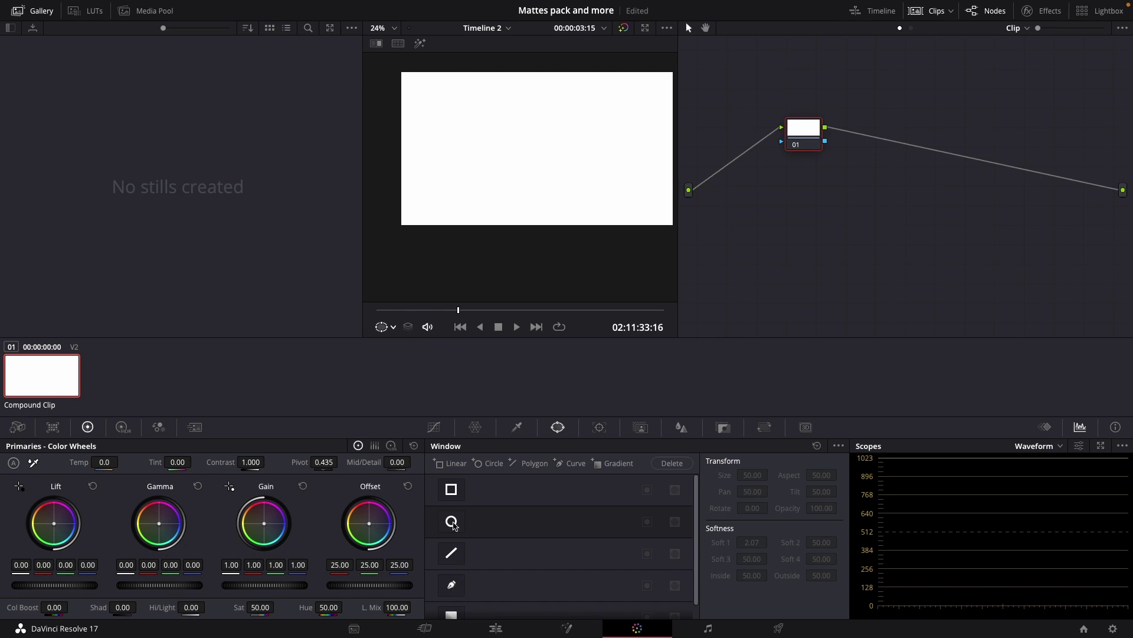
{"action": "left_click", "coordinate": [453, 523]}
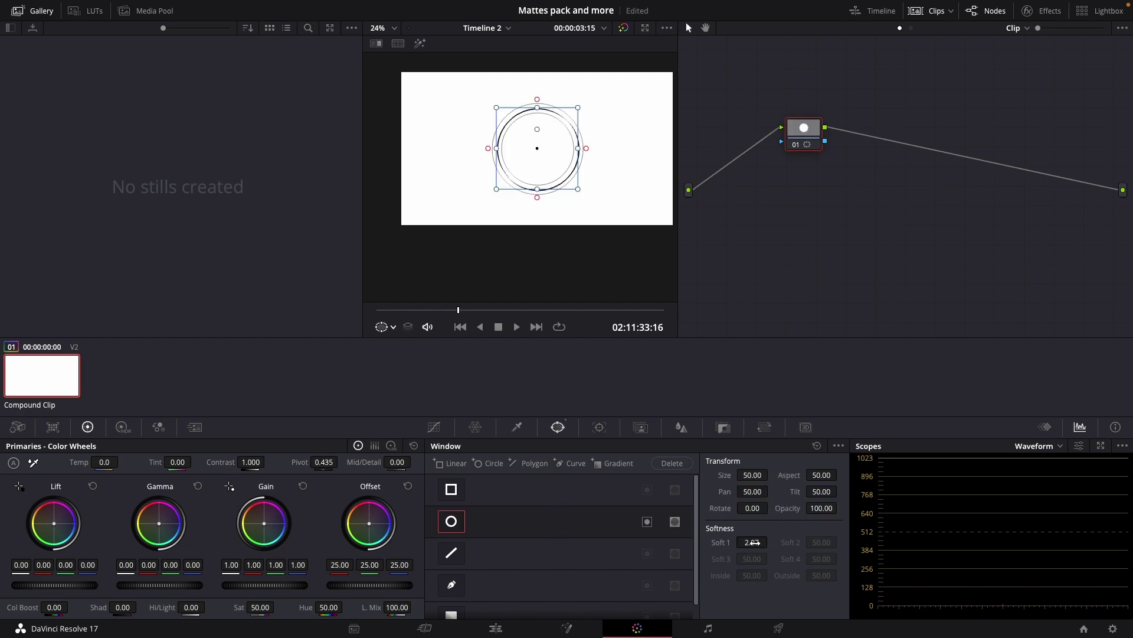
{"action": "left_click_drag", "start_coordinate": [771, 541], "coordinate": [744, 542]}
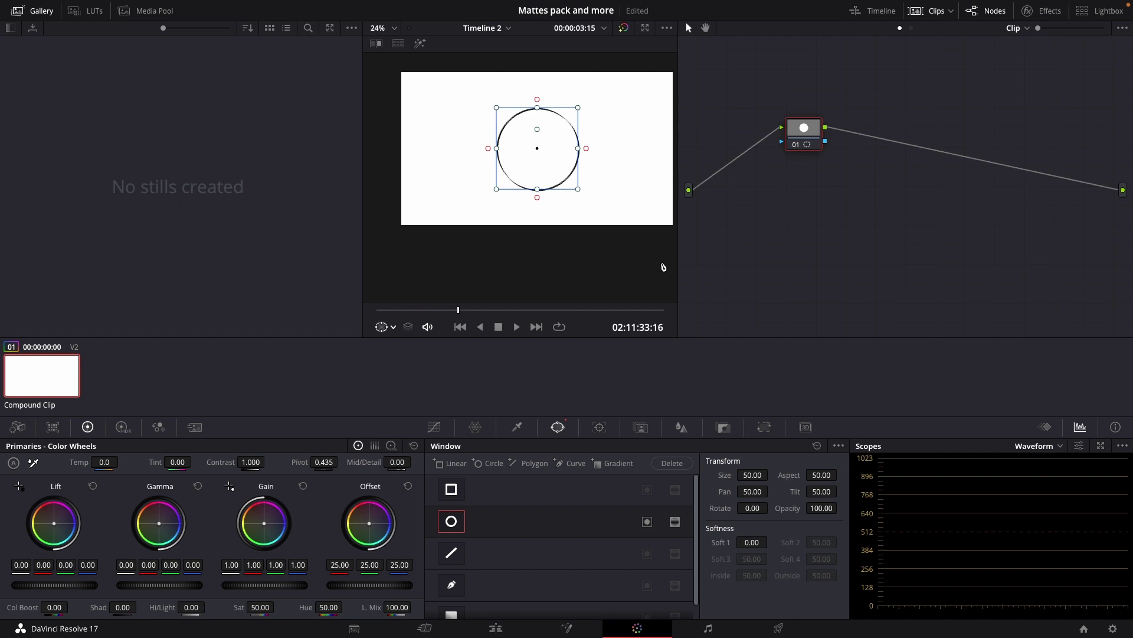
- Add an alpha output to the node graph and connect the node's key output to it
{"action": "right_click", "coordinate": [840, 197]}
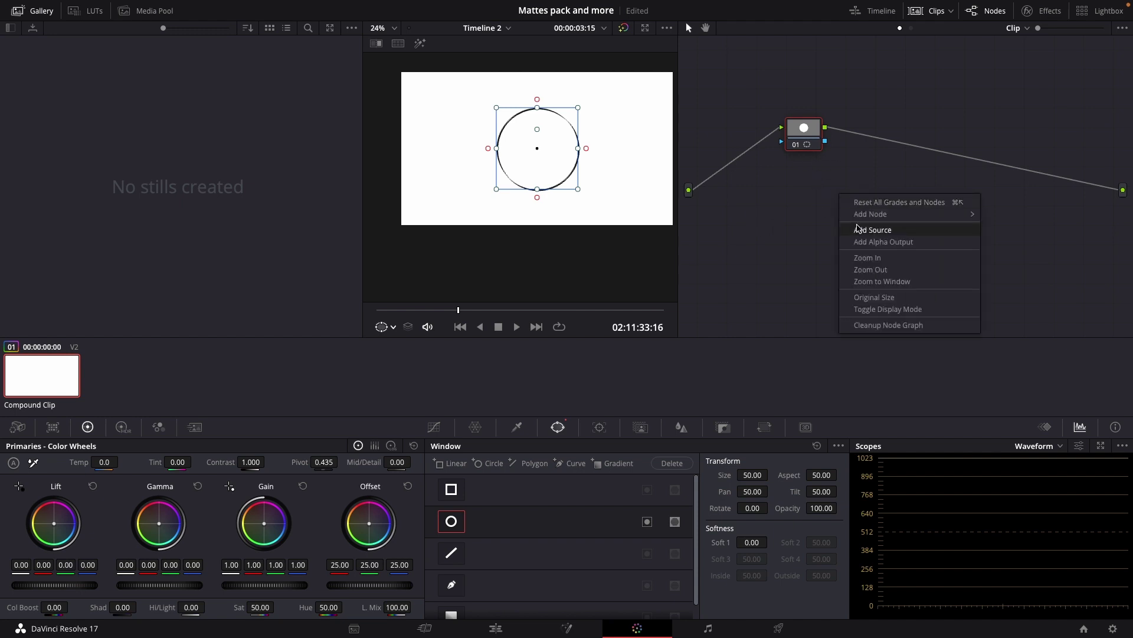
{"action": "left_click", "coordinate": [860, 242]}
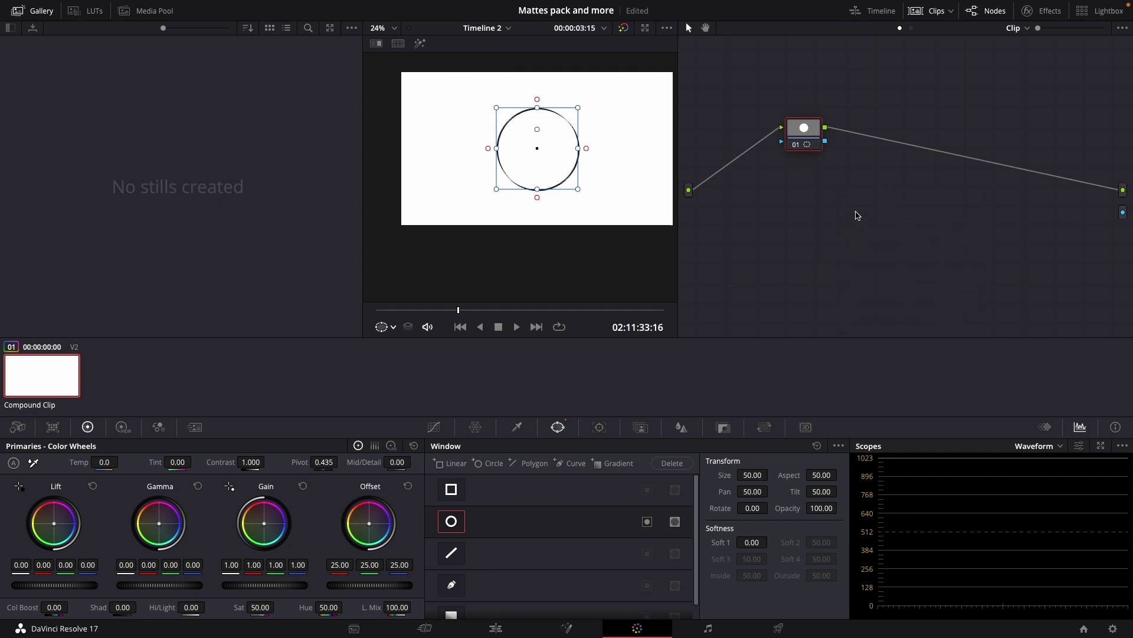
{"action": "left_click_drag", "start_coordinate": [826, 142], "coordinate": [1125, 214]}
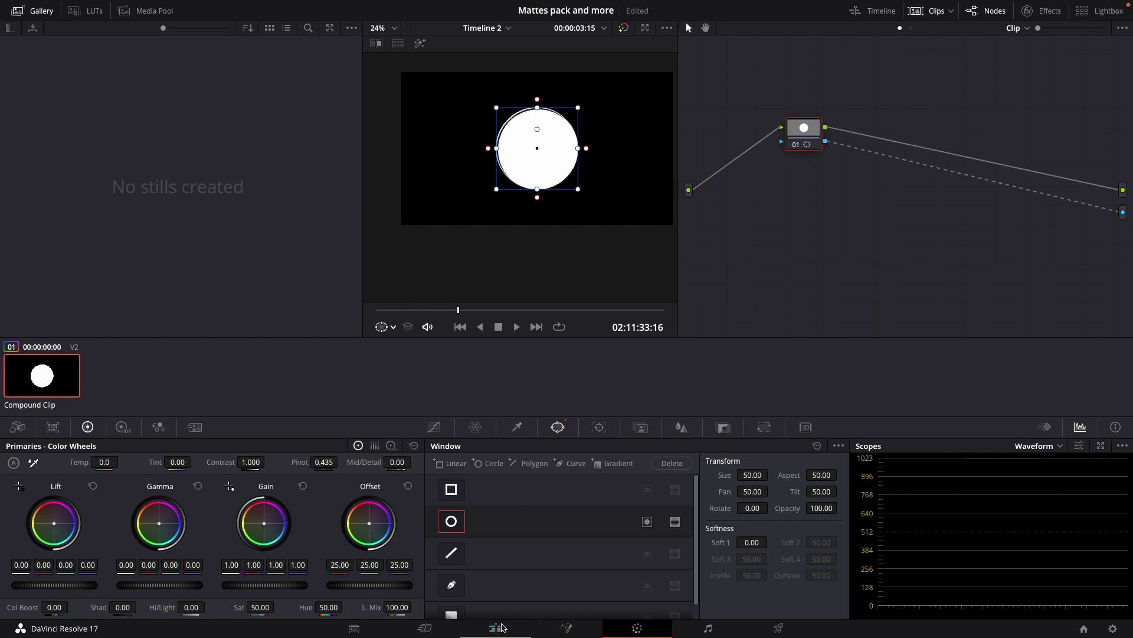
- On the Edit page, add a black Solid Color to Video 1 matching Compound Clip 3, then select both
{"action": "left_click", "coordinate": [502, 626]}
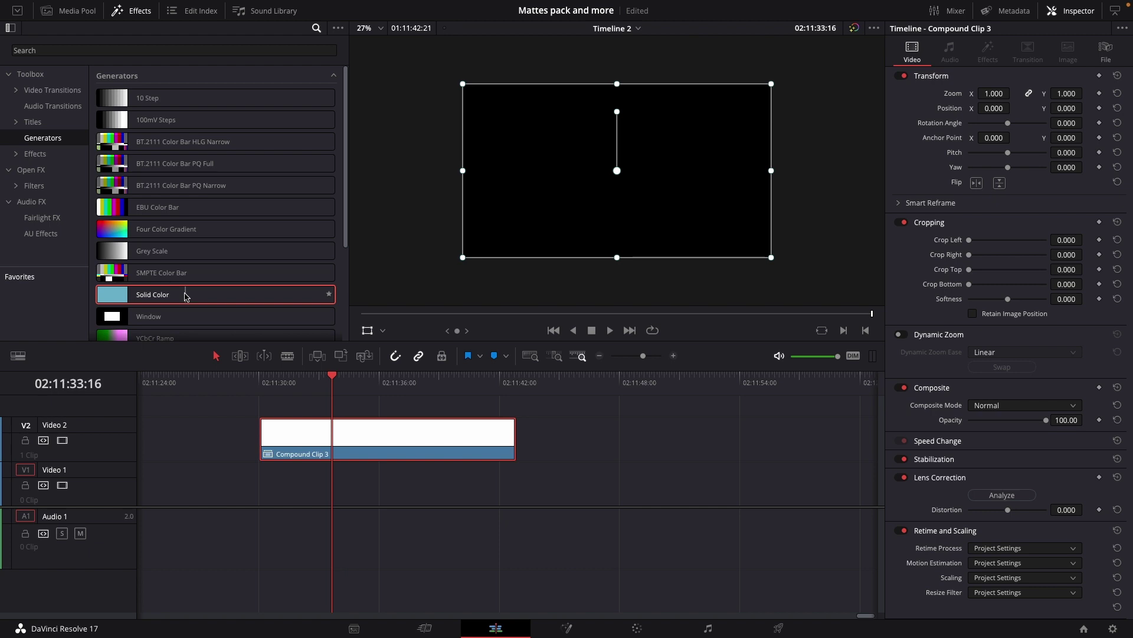
{"action": "left_click_drag", "start_coordinate": [185, 295], "coordinate": [268, 509]}
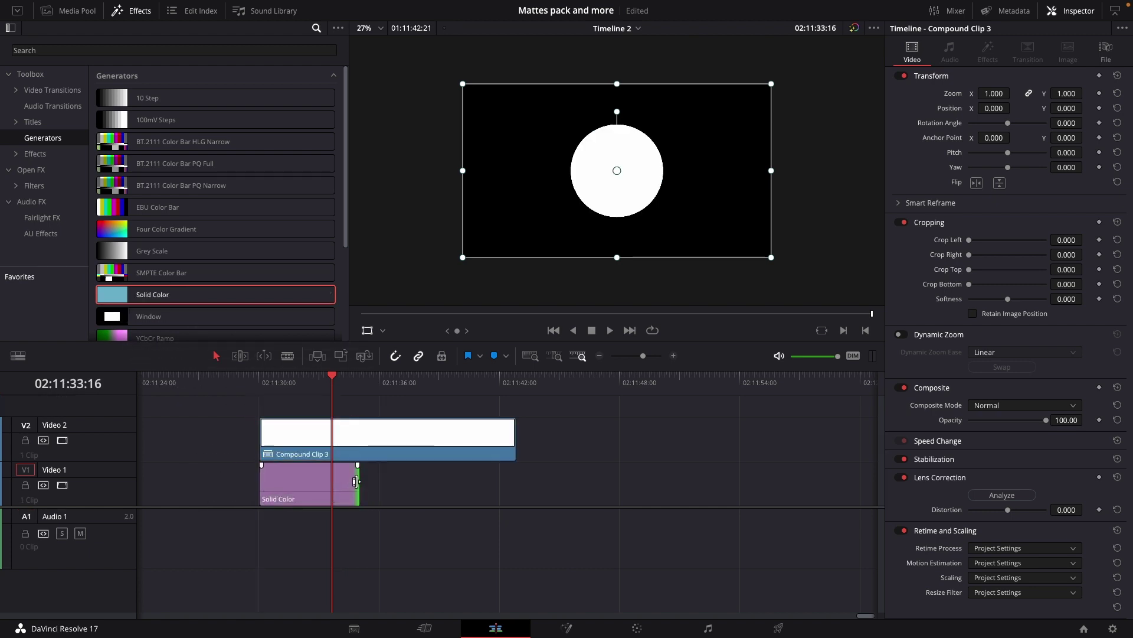
{"action": "left_click_drag", "start_coordinate": [356, 482], "coordinate": [514, 482]}
{"action": "left_click", "coordinate": [499, 485]}
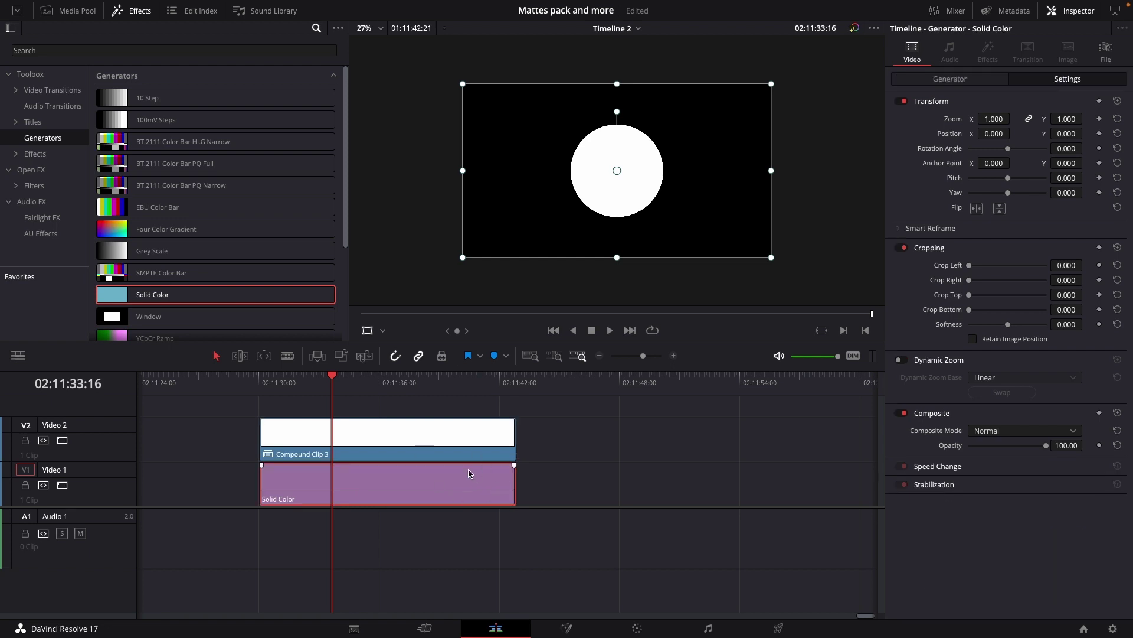
{"action": "left_click", "coordinate": [968, 81]}
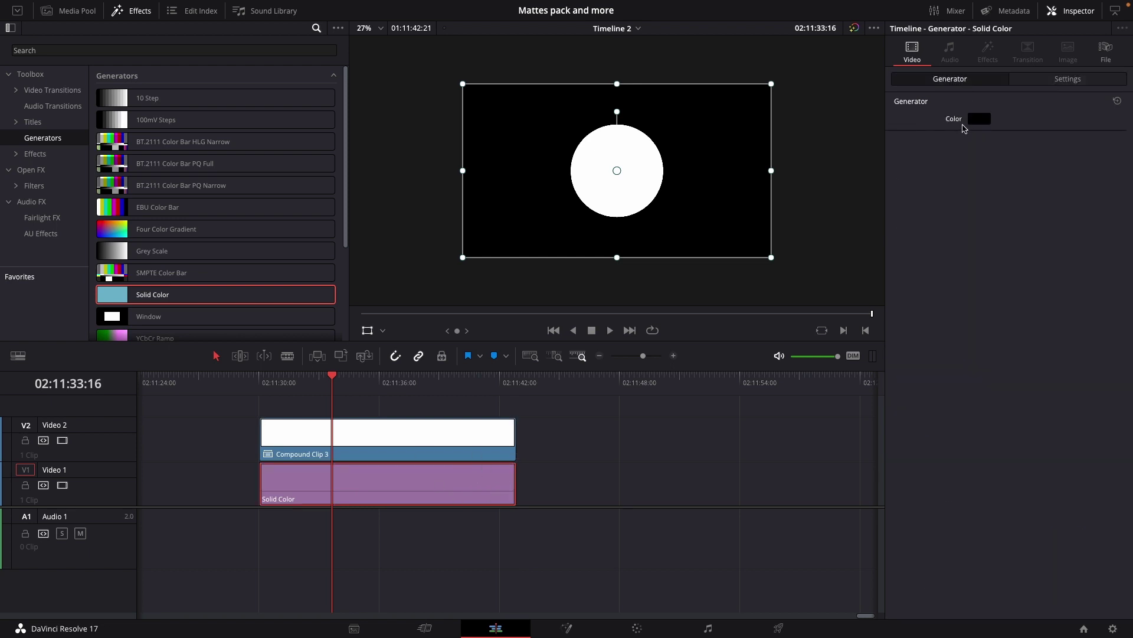
{"action": "left_click_drag", "start_coordinate": [584, 427], "coordinate": [450, 486]}
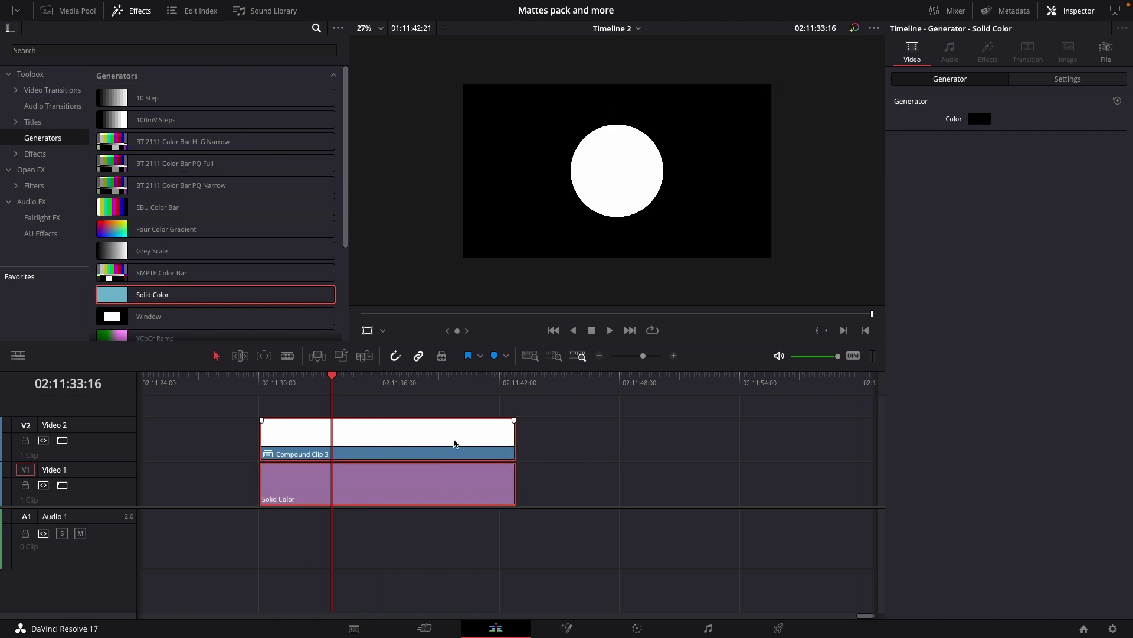
- Combine the selected black solid and circle clip into a compound clip named Matte
{"action": "right_click", "coordinate": [451, 443]}
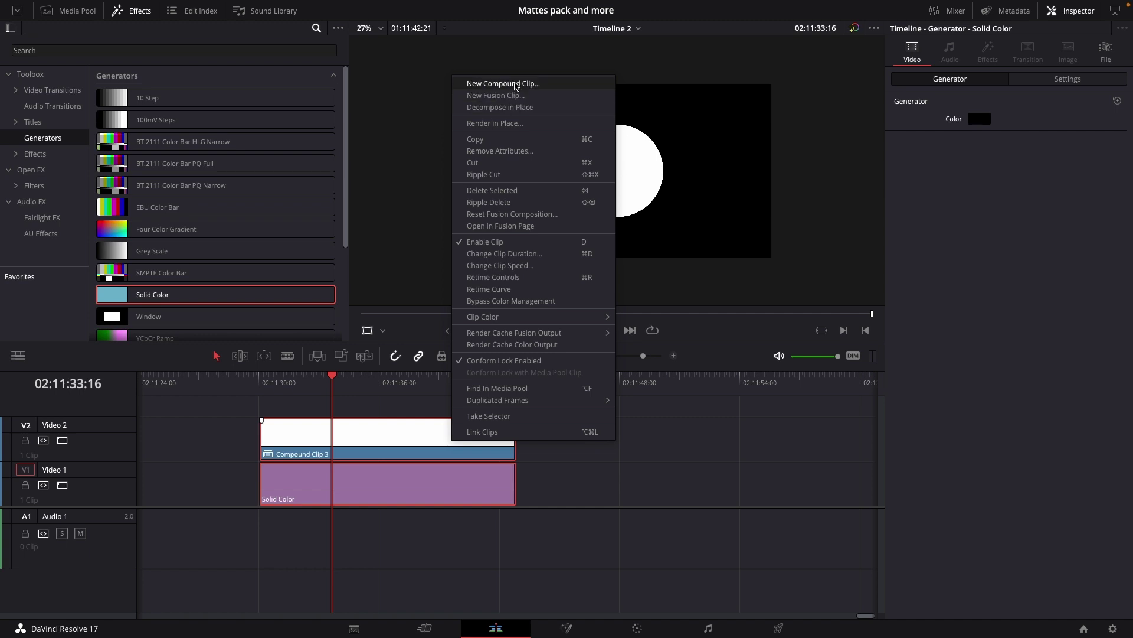
{"action": "left_click", "coordinate": [516, 84]}
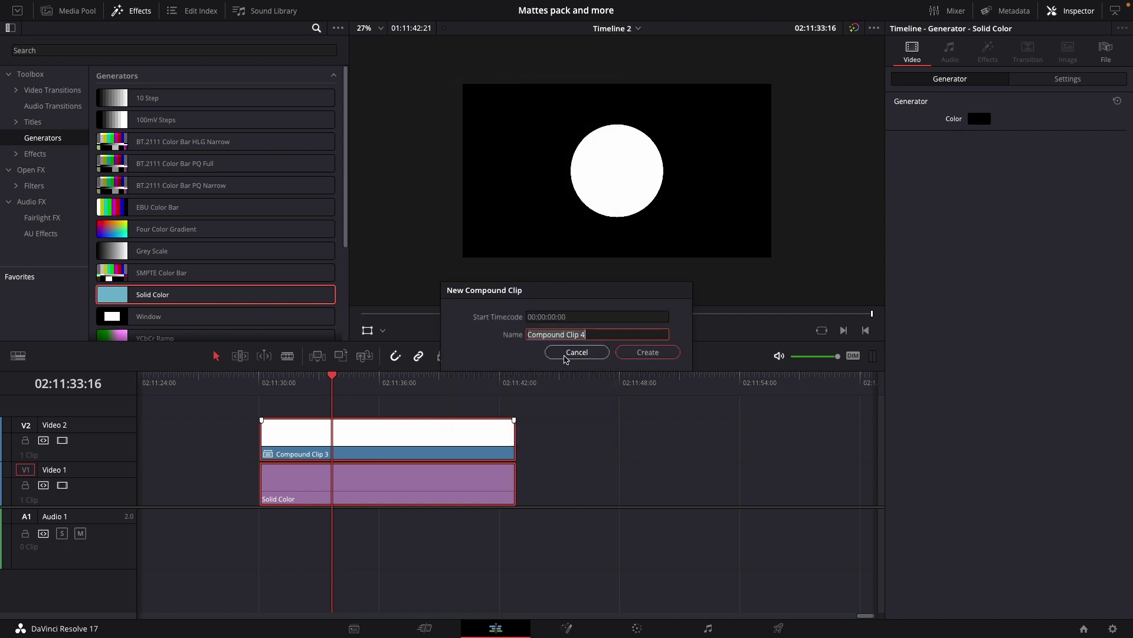
{"action": "key", "text": "BackSpace"}
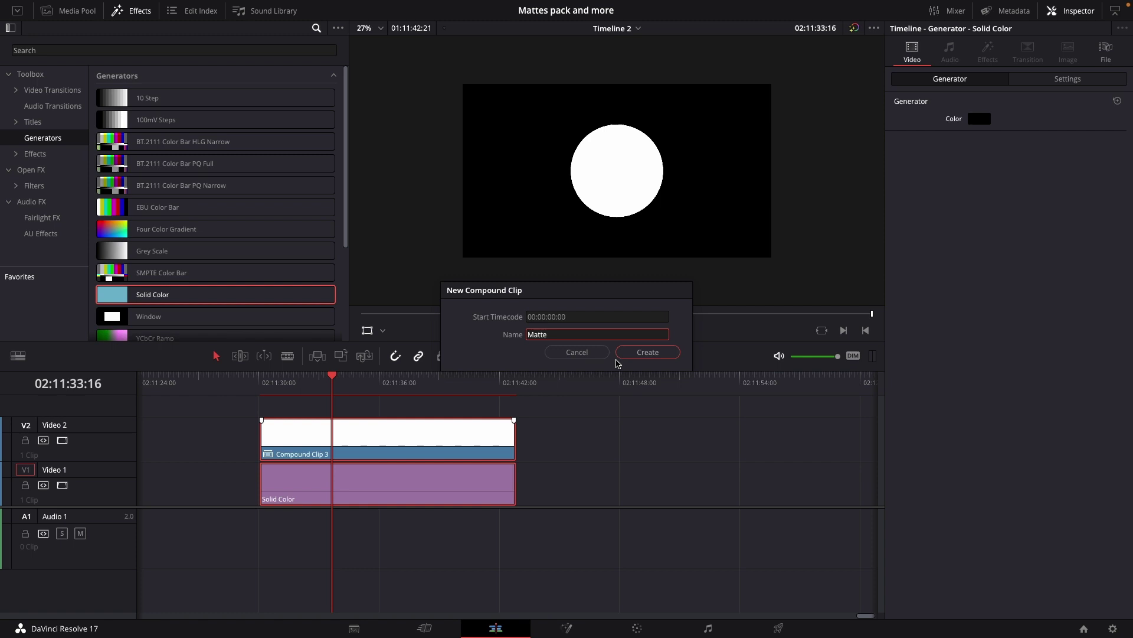
{"action": "left_click", "coordinate": [646, 353]}
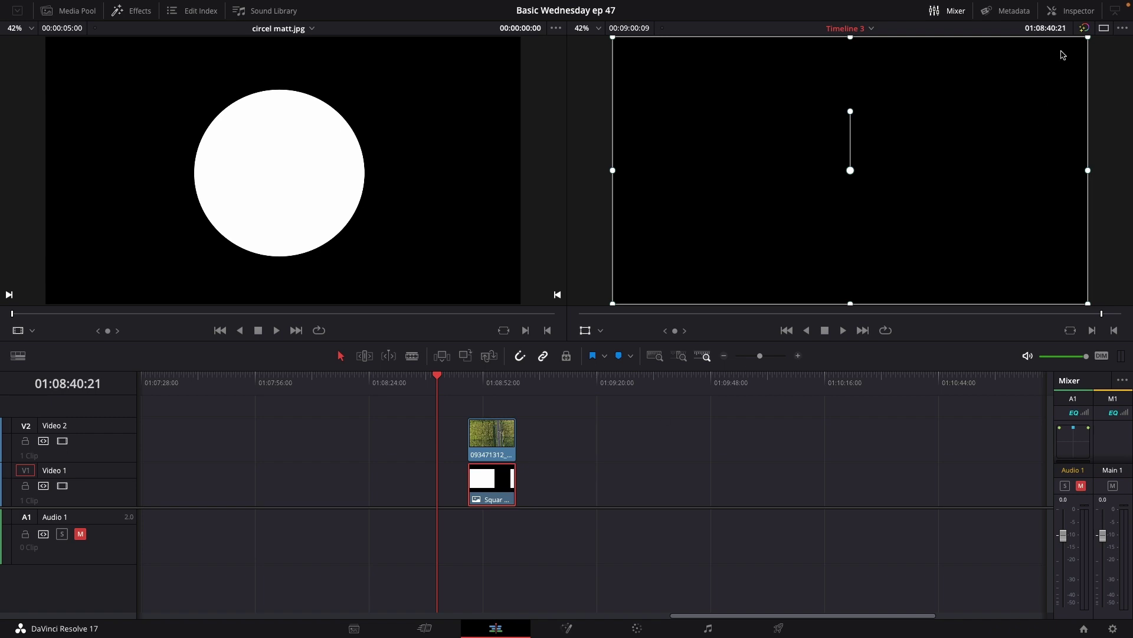
- Show the Squar Matt .png clip's video settings in the Inspector
{"action": "left_click", "coordinate": [1068, 17]}
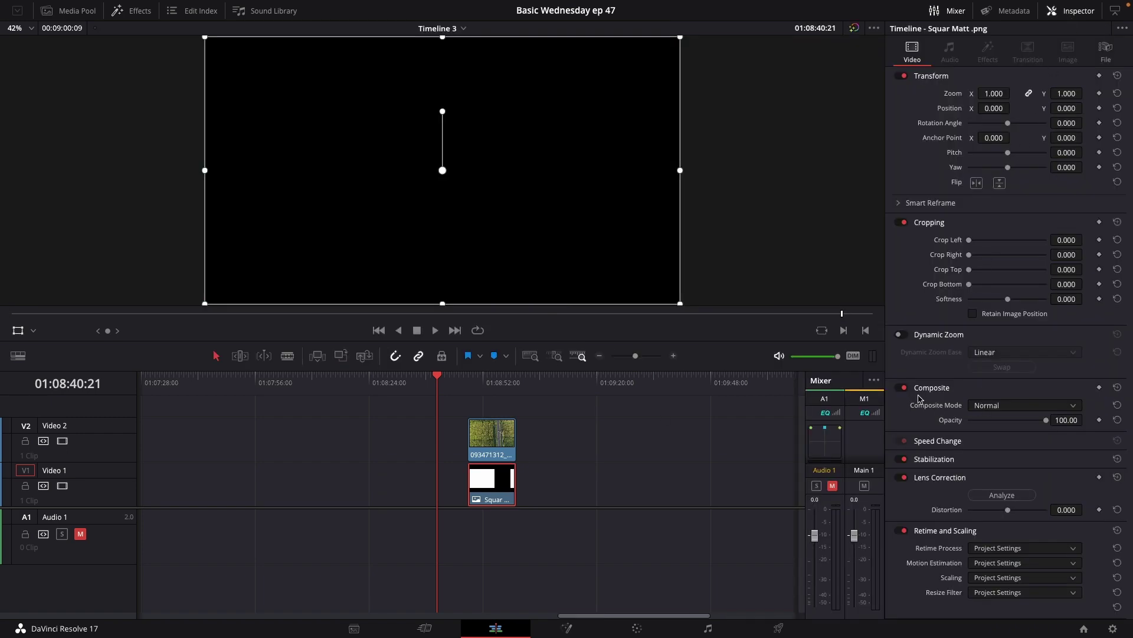
- Set the Squar Matt clip's Composite Mode to Lum
{"action": "left_click", "coordinate": [987, 407]}
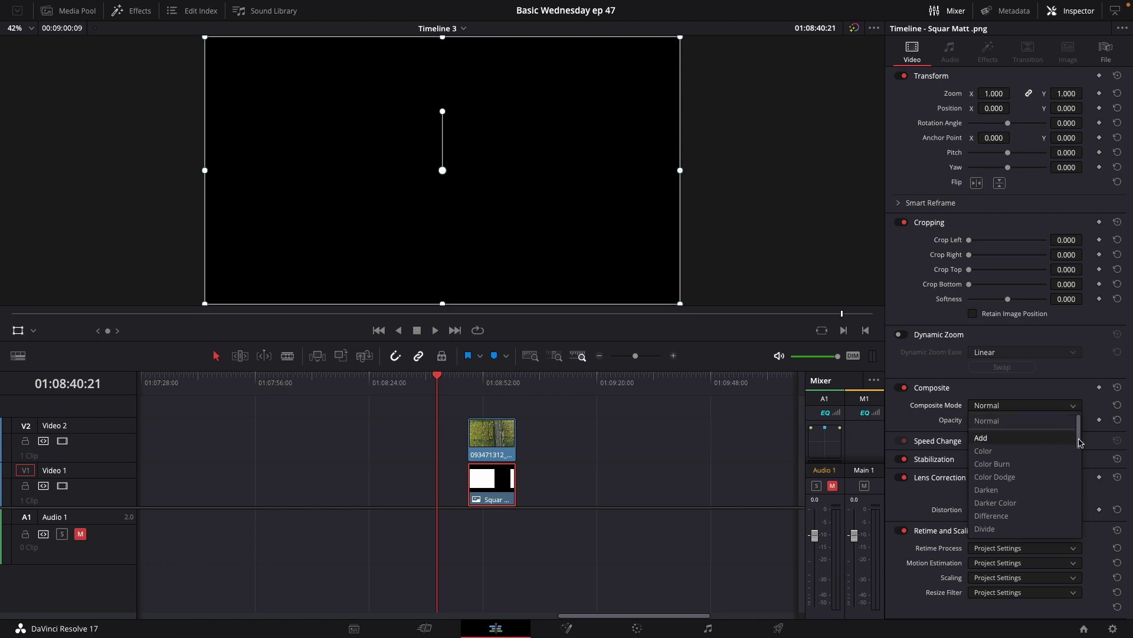
{"action": "left_click_drag", "start_coordinate": [1080, 443], "coordinate": [1075, 524]}
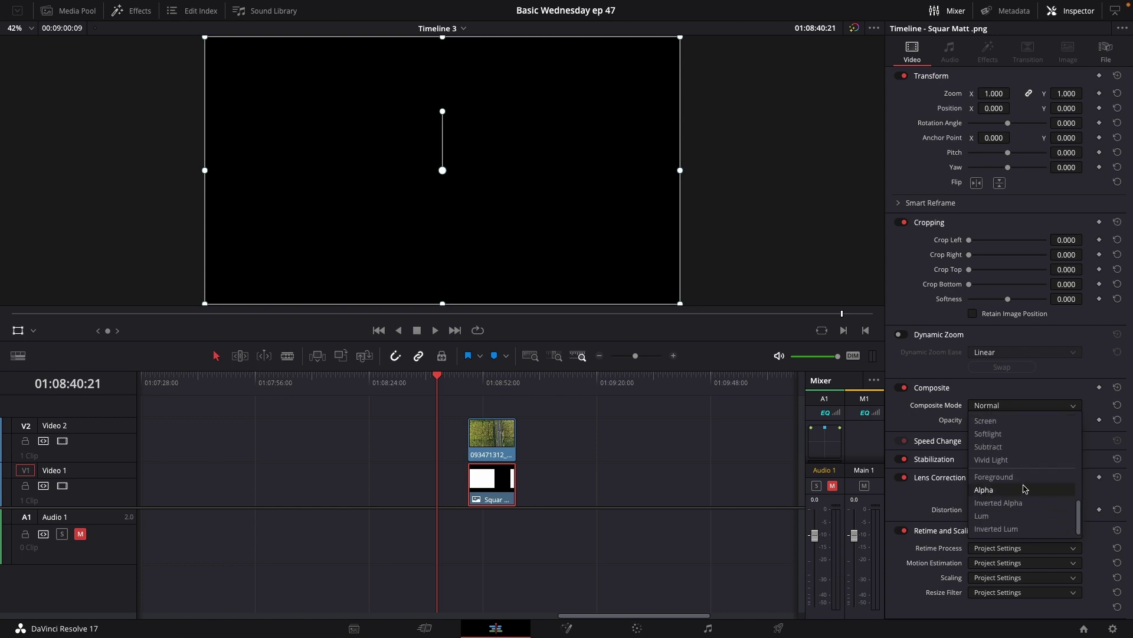
{"action": "left_click", "coordinate": [1017, 516]}
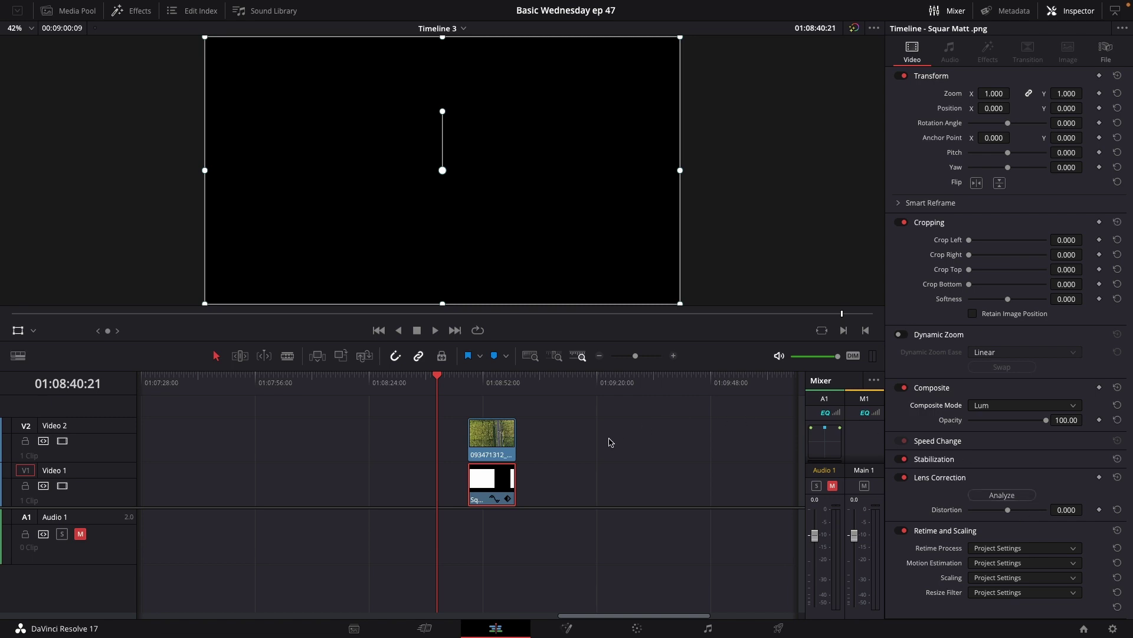
- Set the field footage clip on Video 2 to Foreground composite mode
{"action": "left_click", "coordinate": [500, 447]}
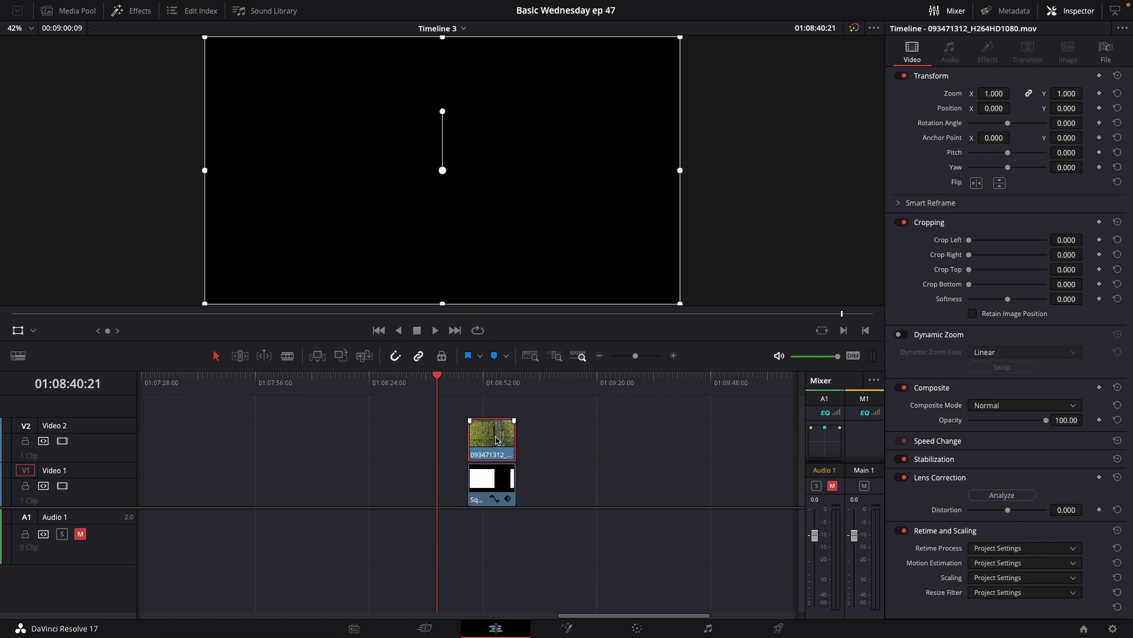
{"action": "left_click", "coordinate": [492, 385]}
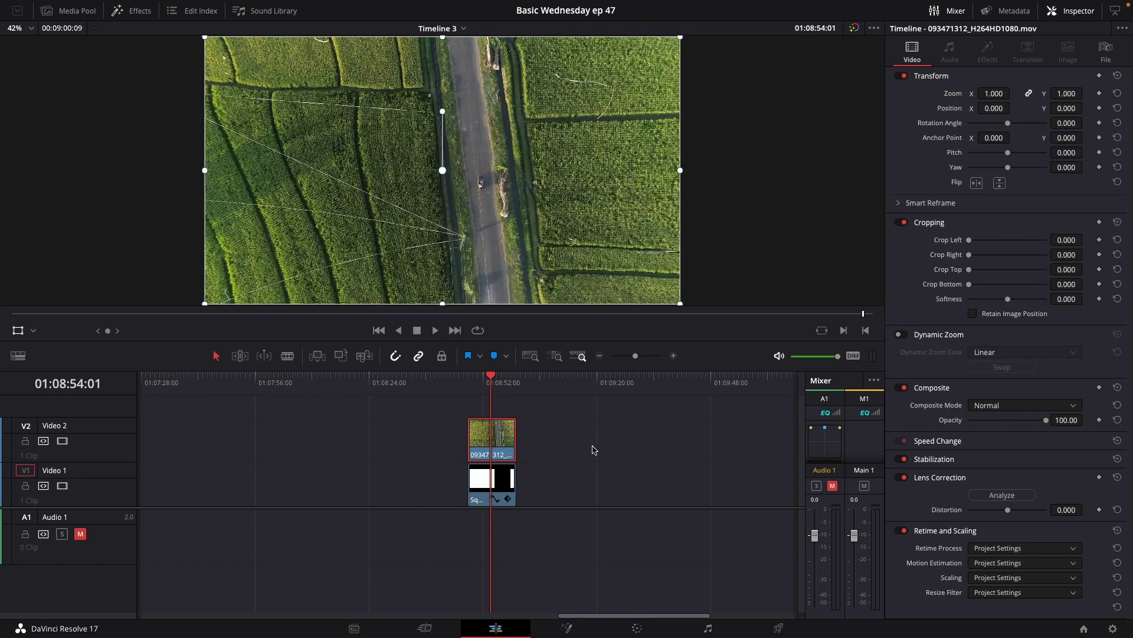
{"action": "left_click", "coordinate": [989, 406]}
{"action": "left_click_drag", "start_coordinate": [1080, 436], "coordinate": [1068, 524]}
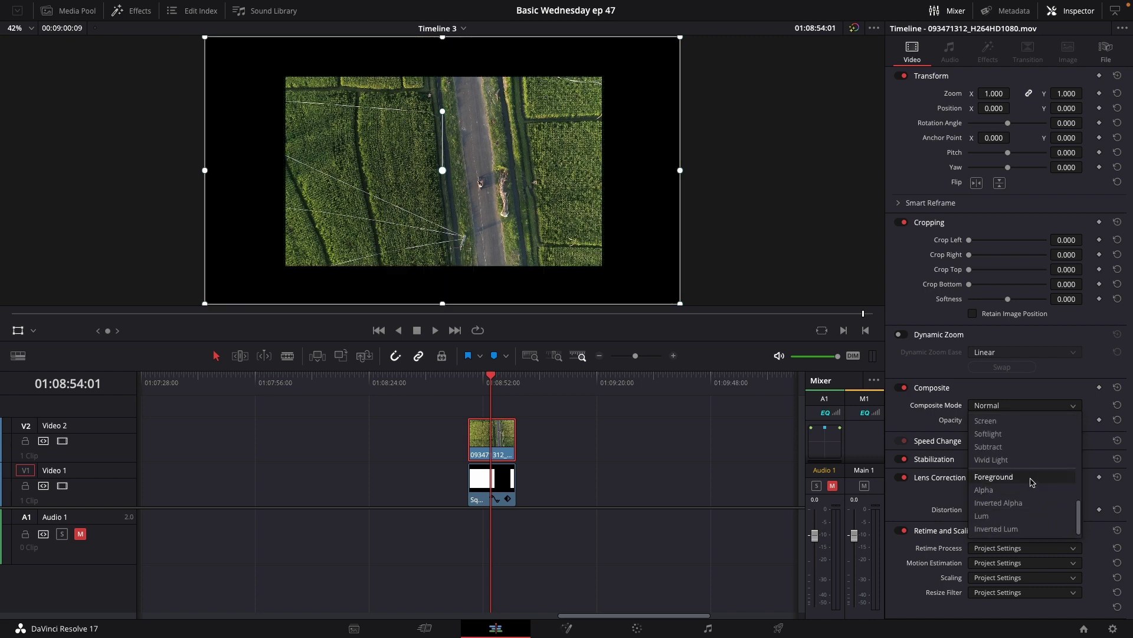
{"action": "left_click", "coordinate": [1030, 478]}
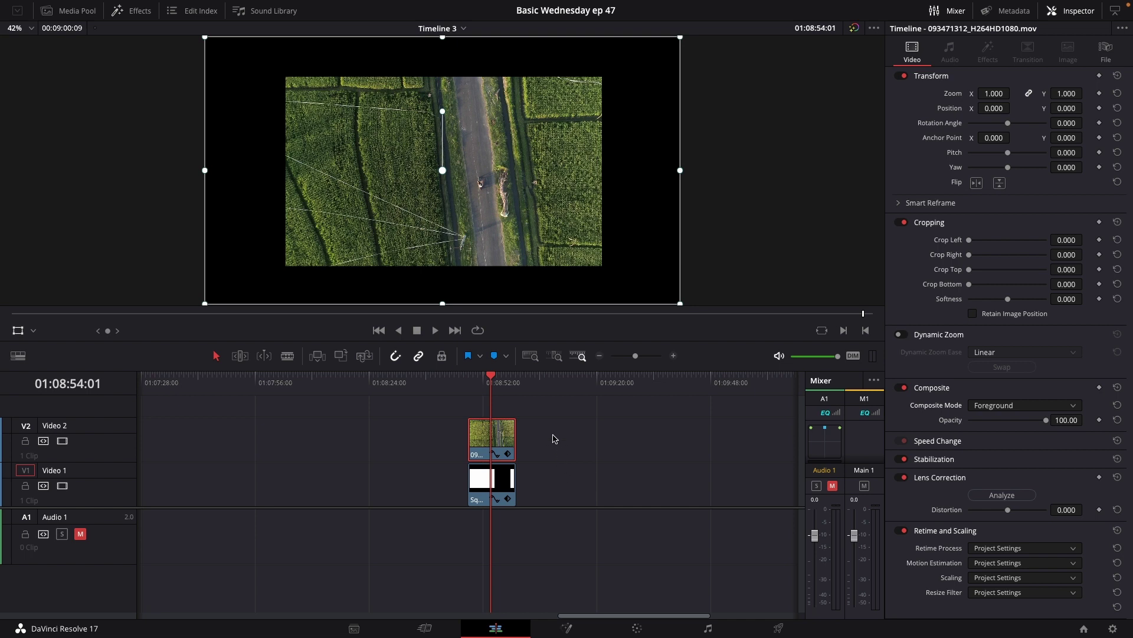
- Combine the matte and footage clips into Compound Clip 2
{"action": "left_click_drag", "start_coordinate": [554, 437], "coordinate": [487, 485]}
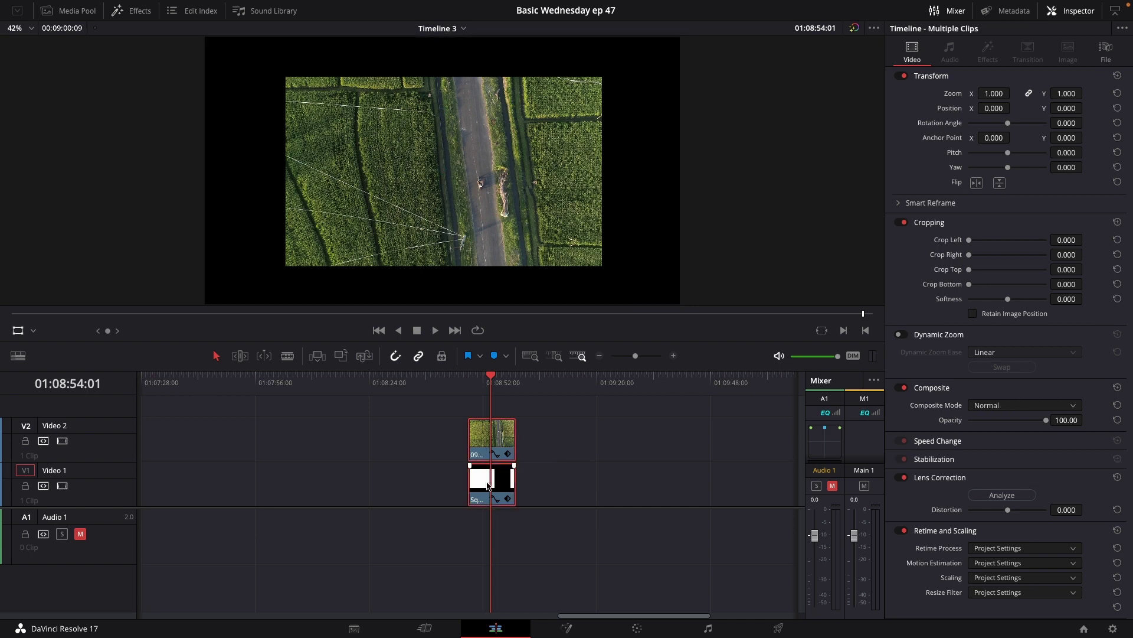
{"action": "right_click", "coordinate": [507, 485]}
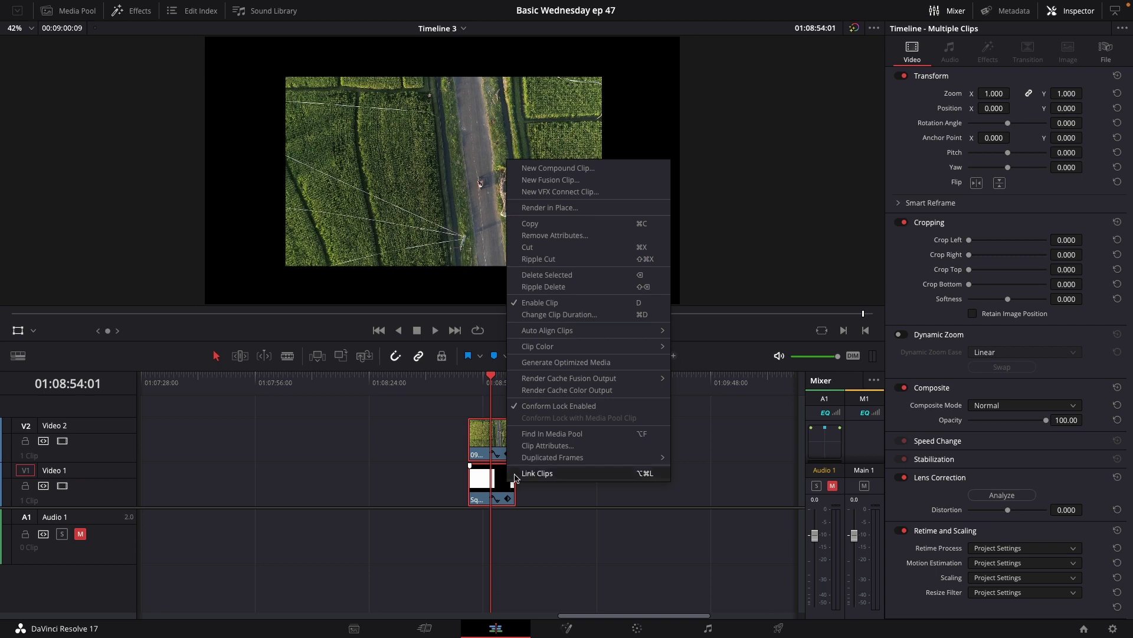
{"action": "left_click", "coordinate": [587, 169]}
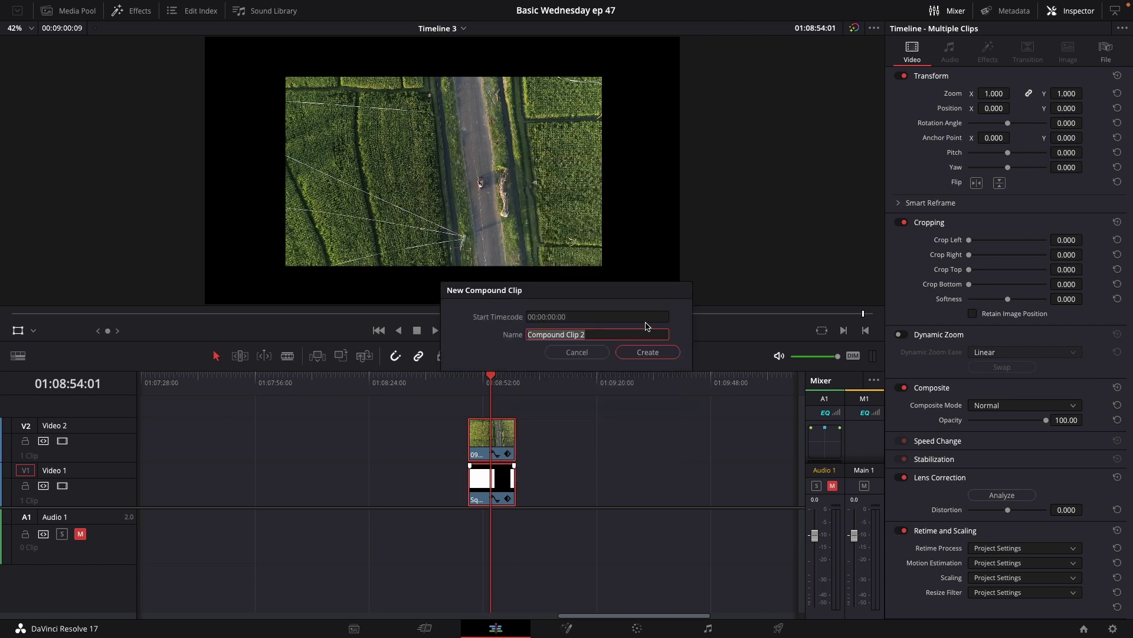
{"action": "left_click", "coordinate": [647, 351]}
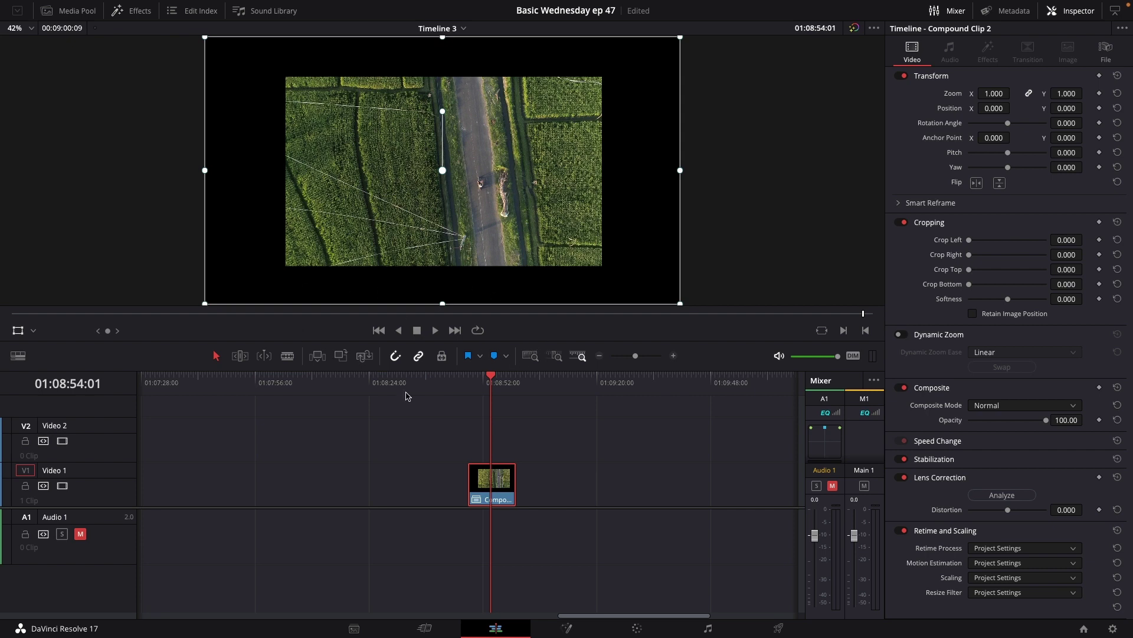
- Shrink Compound Clip 2 to about 0.508 zoom and move it to the upper left
{"action": "left_click_drag", "start_coordinate": [364, 270], "coordinate": [422, 247]}
{"action": "left_click_drag", "start_coordinate": [350, 251], "coordinate": [384, 263]}
{"action": "left_click_drag", "start_coordinate": [228, 294], "coordinate": [342, 232]}
{"action": "left_click_drag", "start_coordinate": [463, 197], "coordinate": [326, 153]}
{"action": "left_click", "coordinate": [131, 10]}
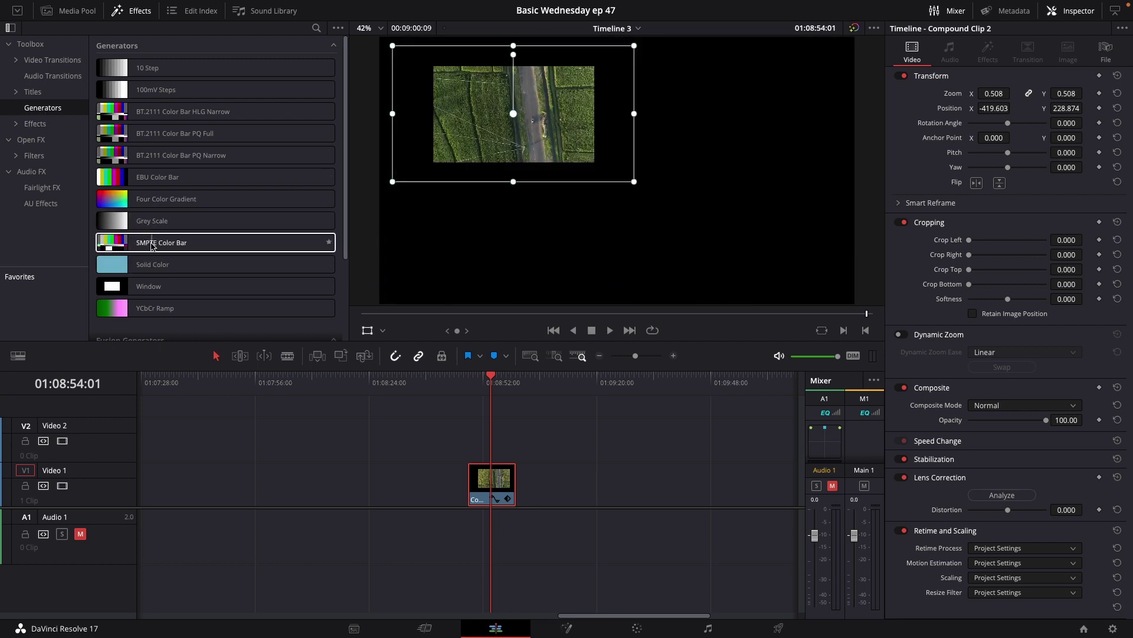
- Place a Four Color Gradient beneath the compound clip, save, and play back the composite
{"action": "left_click_drag", "start_coordinate": [154, 199], "coordinate": [452, 446]}
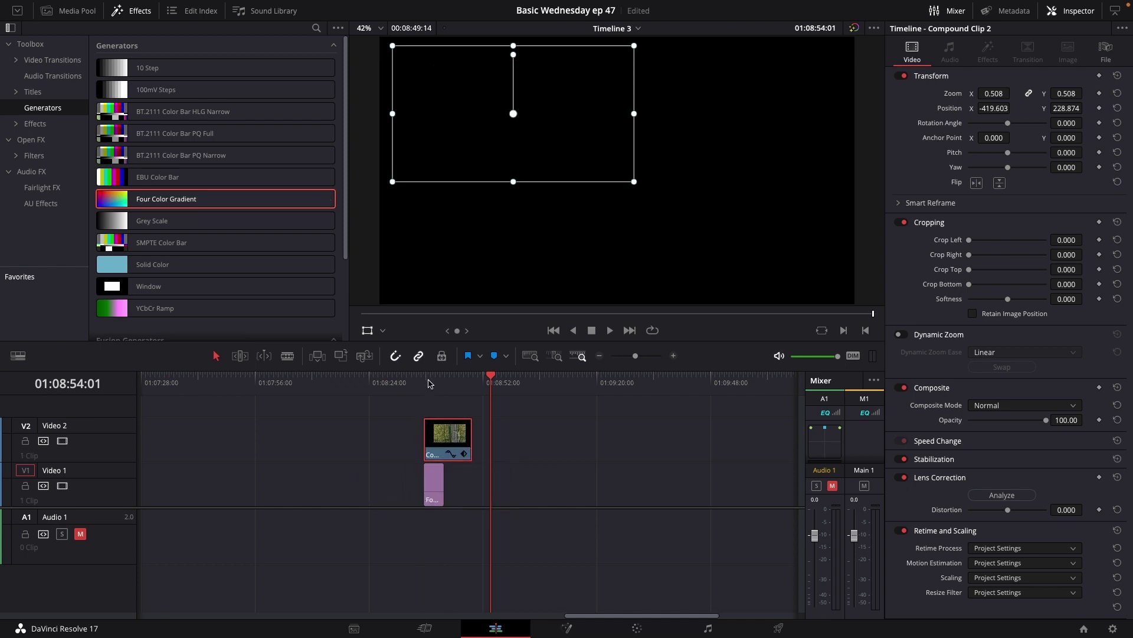
{"action": "left_click", "coordinate": [426, 382]}
{"action": "key", "text": "ctrl+s"}
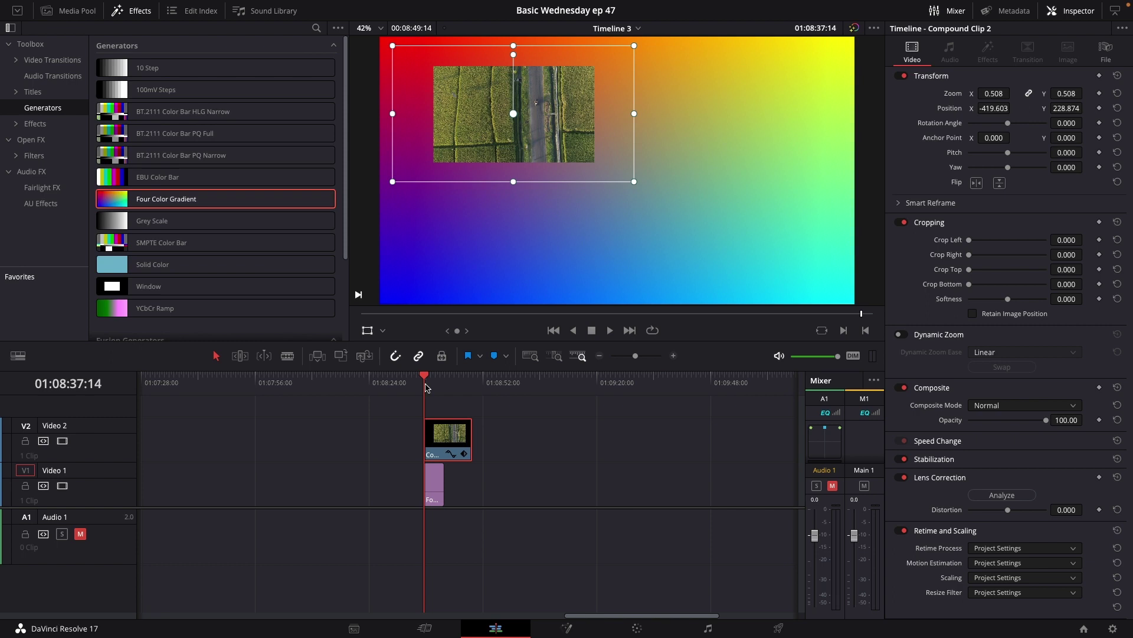
{"action": "key", "text": "space"}
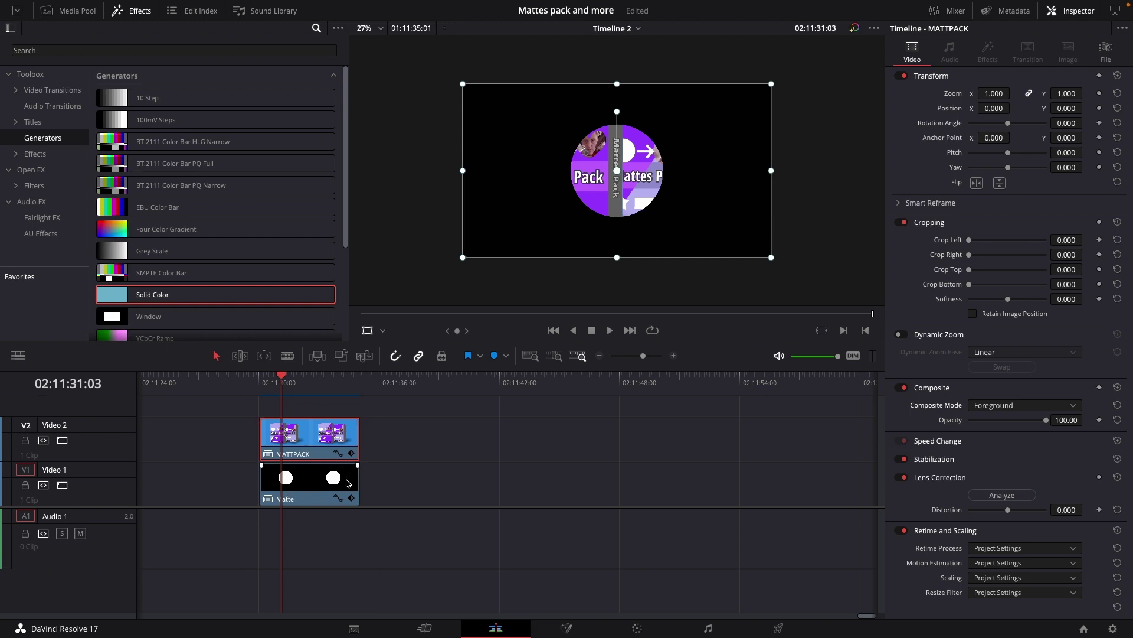
{"action": "left_click", "coordinate": [307, 485]}
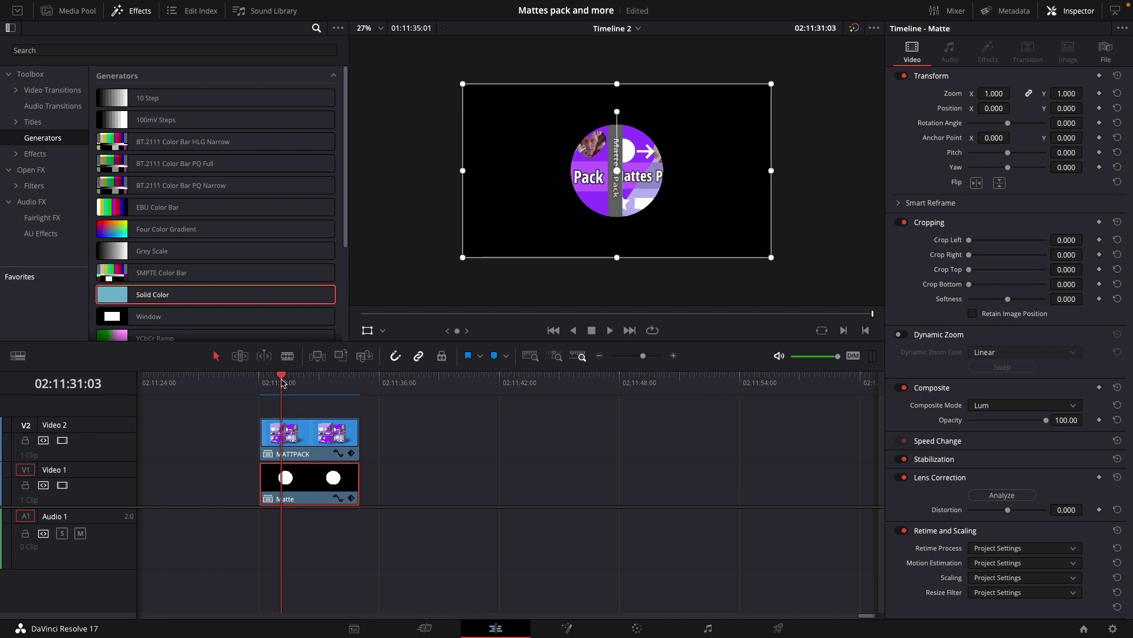
{"action": "left_click_drag", "start_coordinate": [282, 381], "coordinate": [260, 381]}
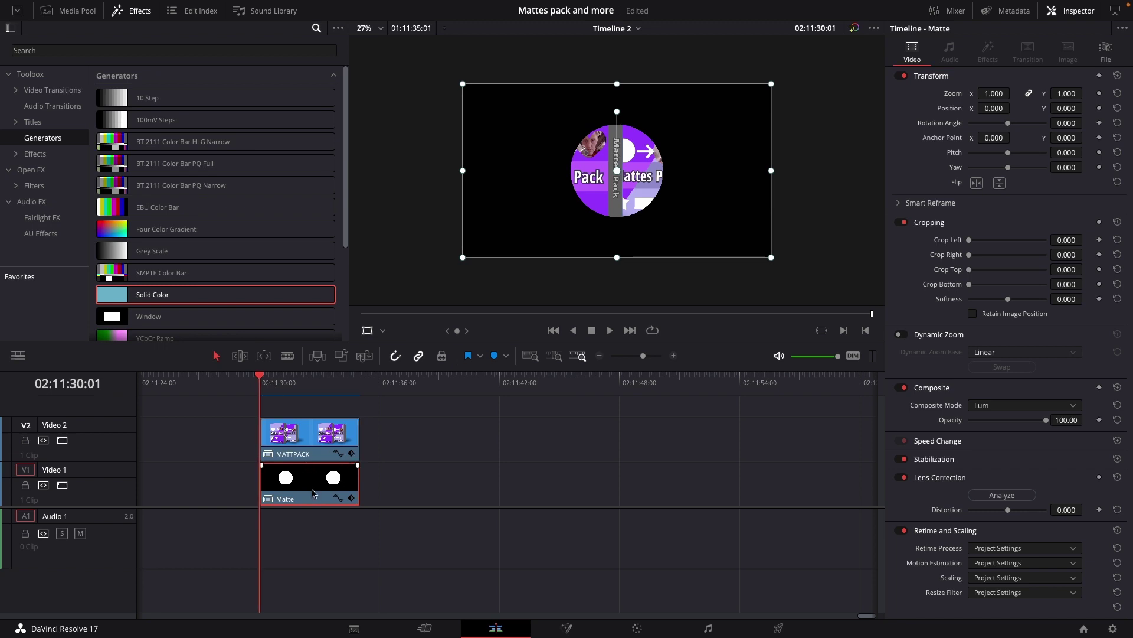
{"action": "key", "text": "d"}
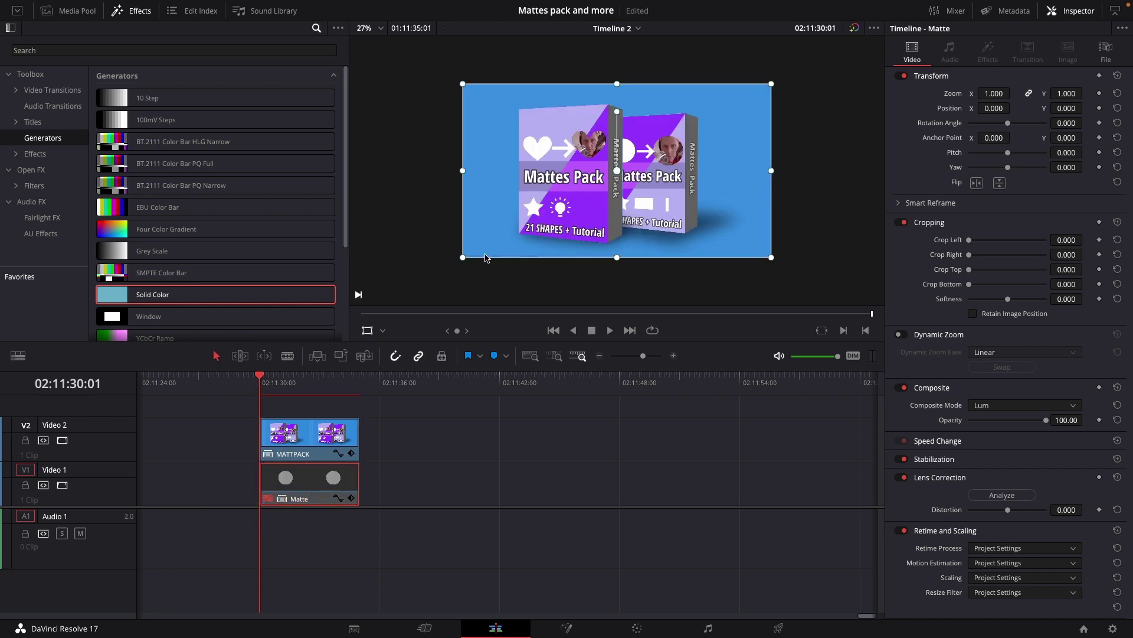
{"action": "key", "text": "ctrl+s"}
{"action": "key", "text": "d"}
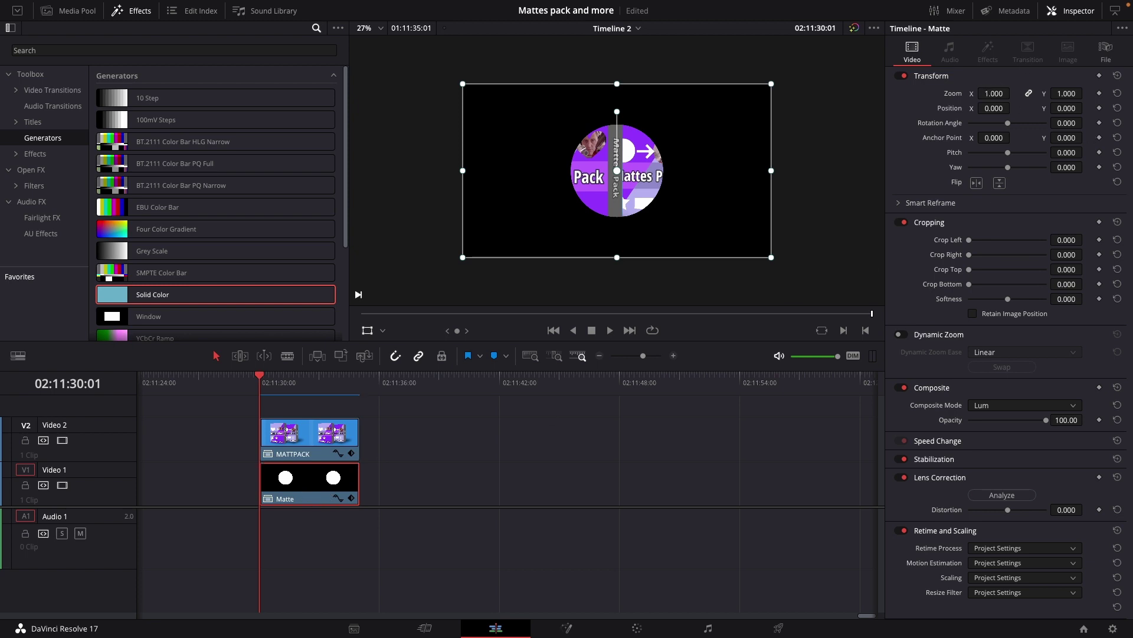
- Keyframe the Matte clip's Zoom at 4.760, then reduce it to 2.270 at a later frame
{"action": "left_click_drag", "start_coordinate": [1004, 93], "coordinate": [1014, 93]}
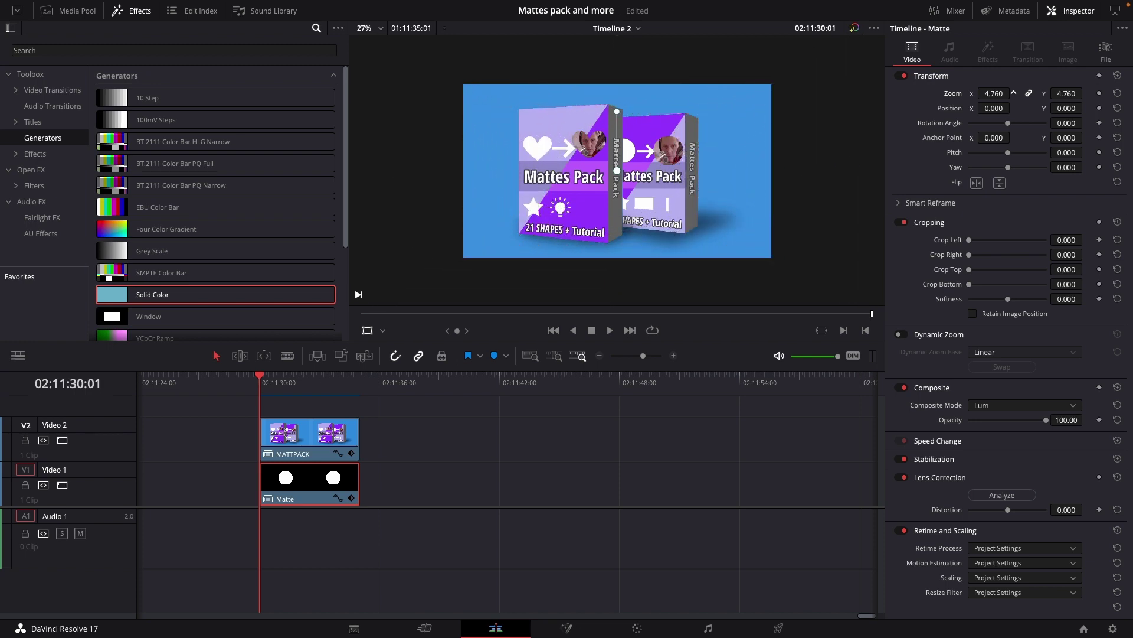
{"action": "left_click", "coordinate": [1099, 94]}
{"action": "key", "text": "space"}
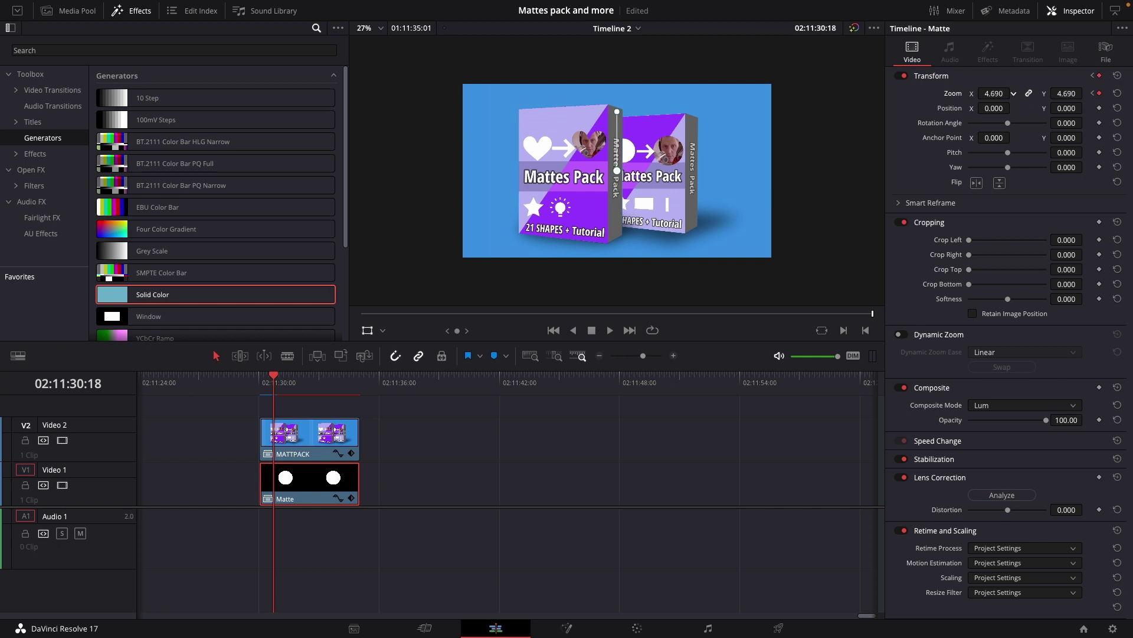
{"action": "left_click_drag", "start_coordinate": [994, 93], "coordinate": [962, 93]}
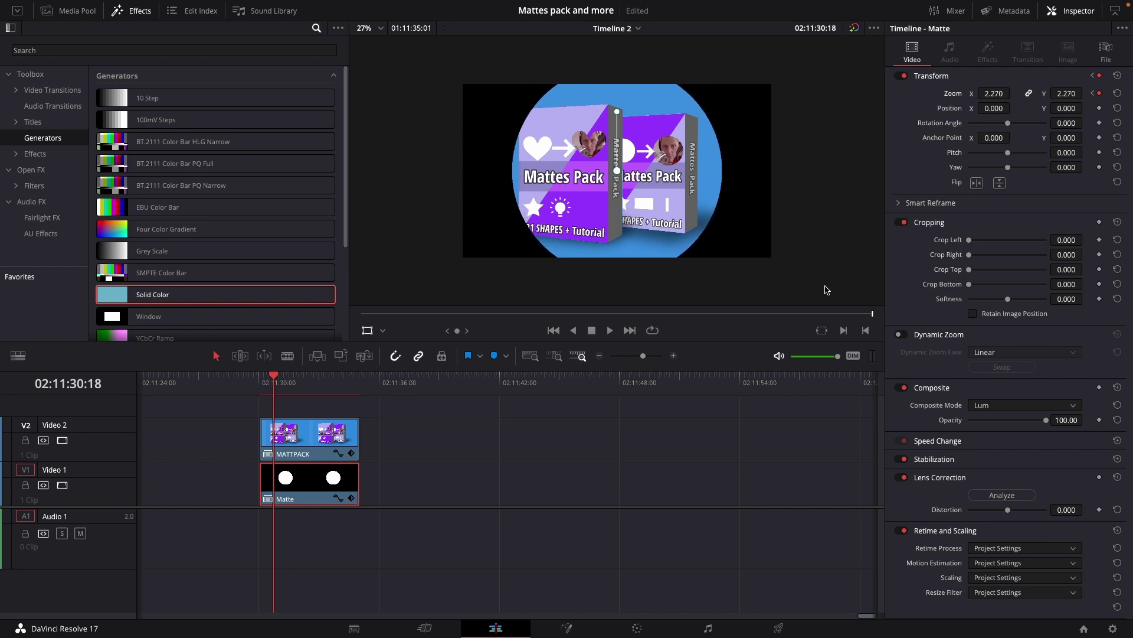
{"action": "left_click", "coordinate": [261, 382]}
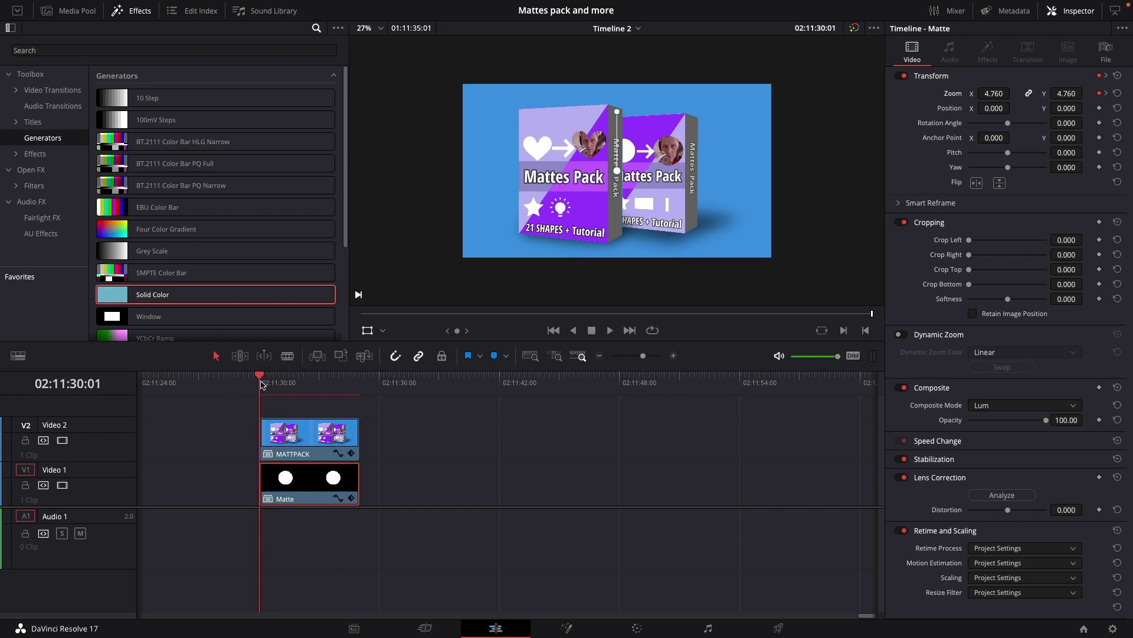
{"action": "key", "text": "space"}
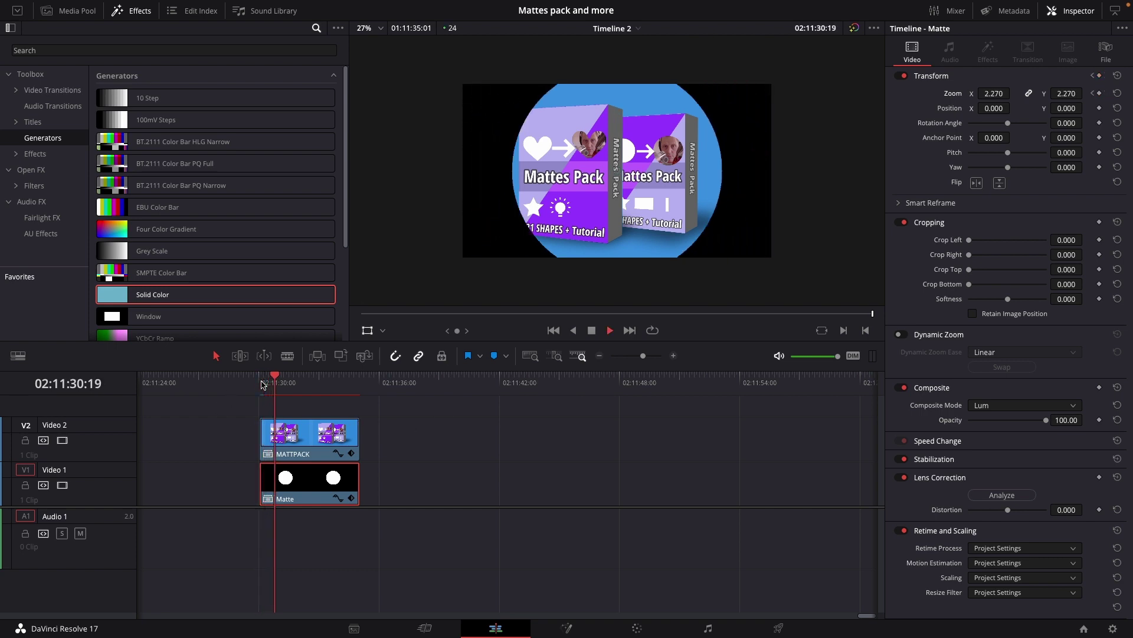
{"action": "key", "text": "space"}
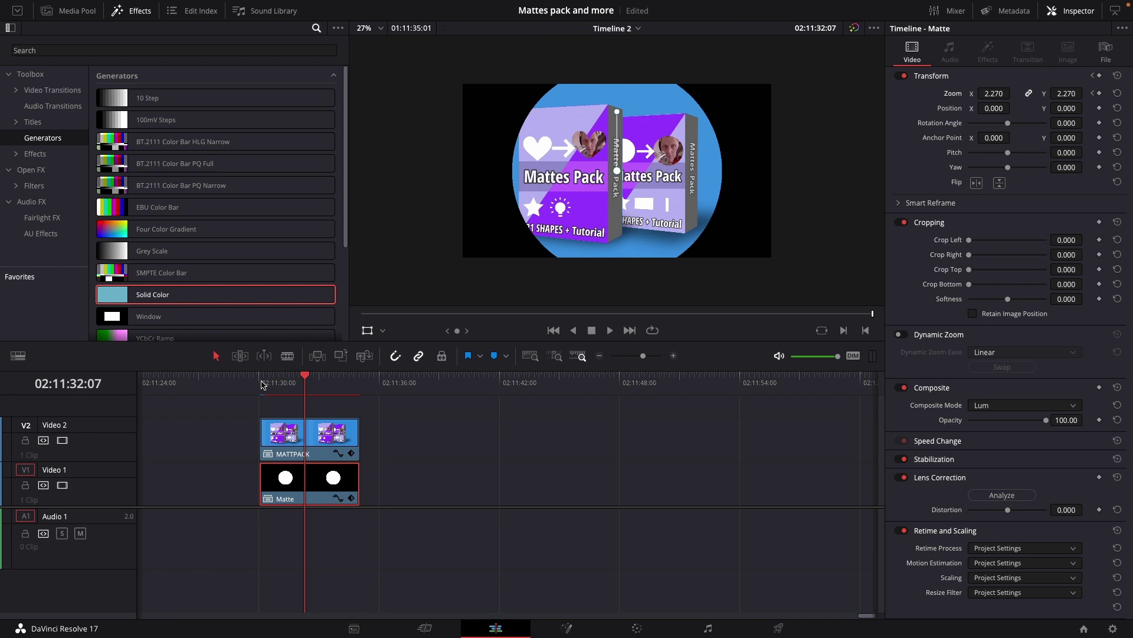